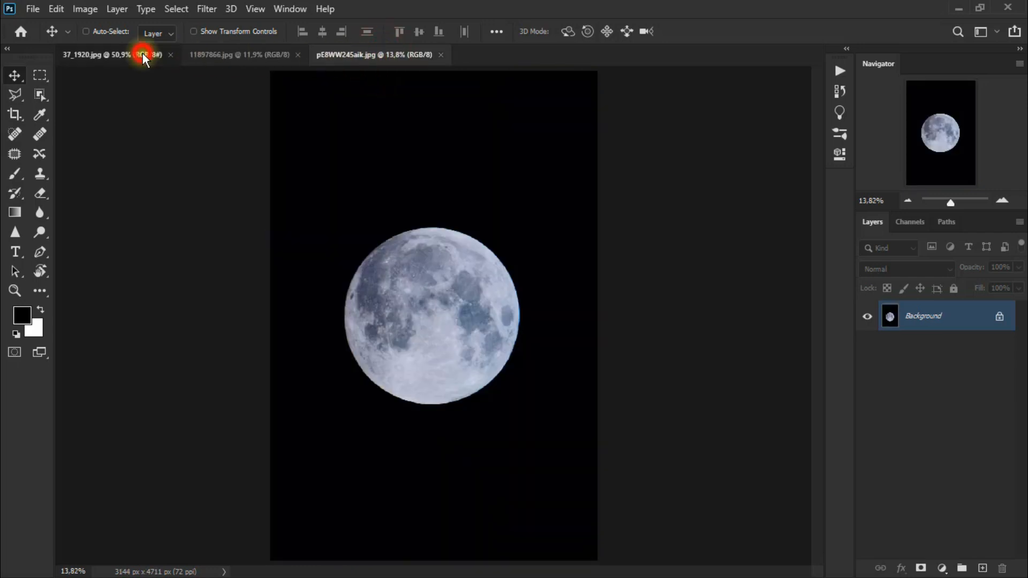
- Copy the moon picture into the cloudy-sky document 37_1920.jpg as a new layer and close the moon file
click(142, 53)
click(358, 61)
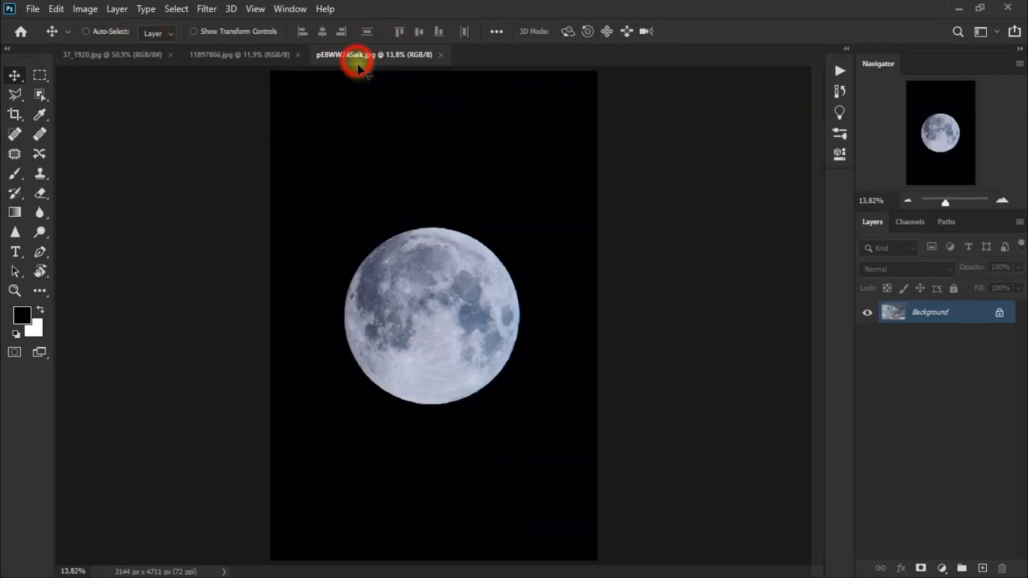
drag(420, 281, 378, 115)
click(422, 57)
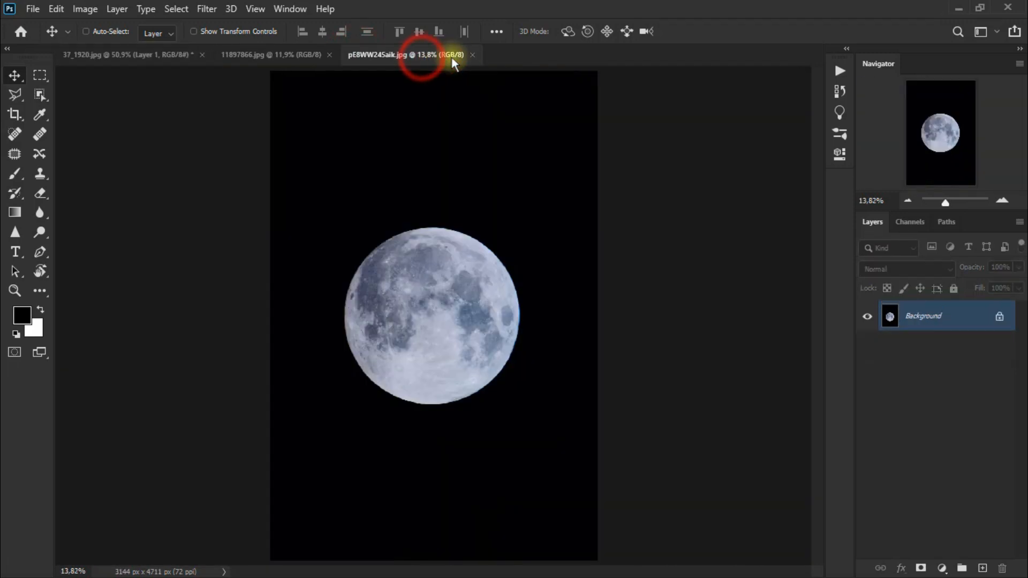
click(473, 54)
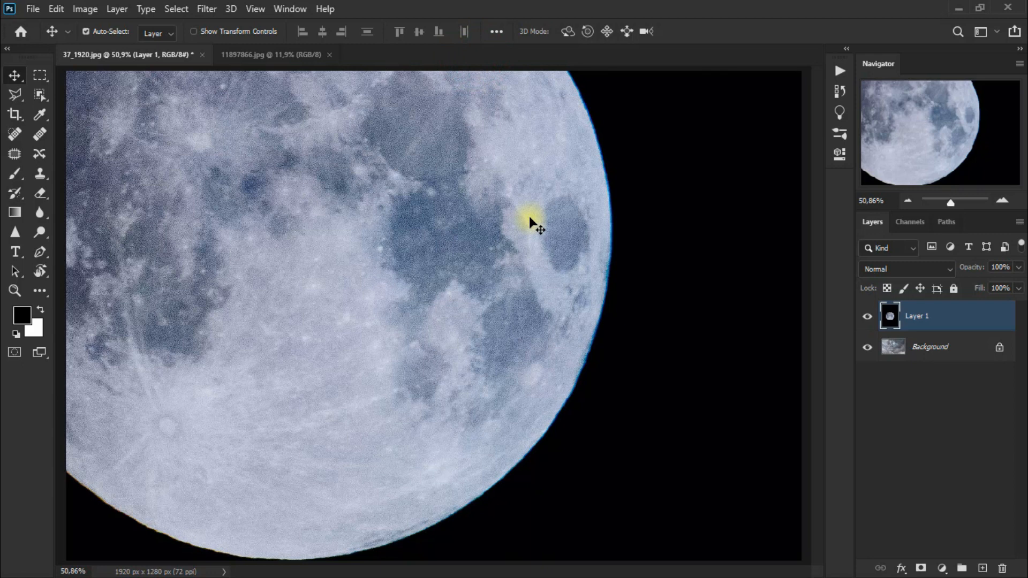
- Scale the moon layer proportionally to about 63% and place it near the centre of the sky
key(ctrl+minus)
key(ctrl+minus)
key(ctrl+minus)
key(ctrl+t)
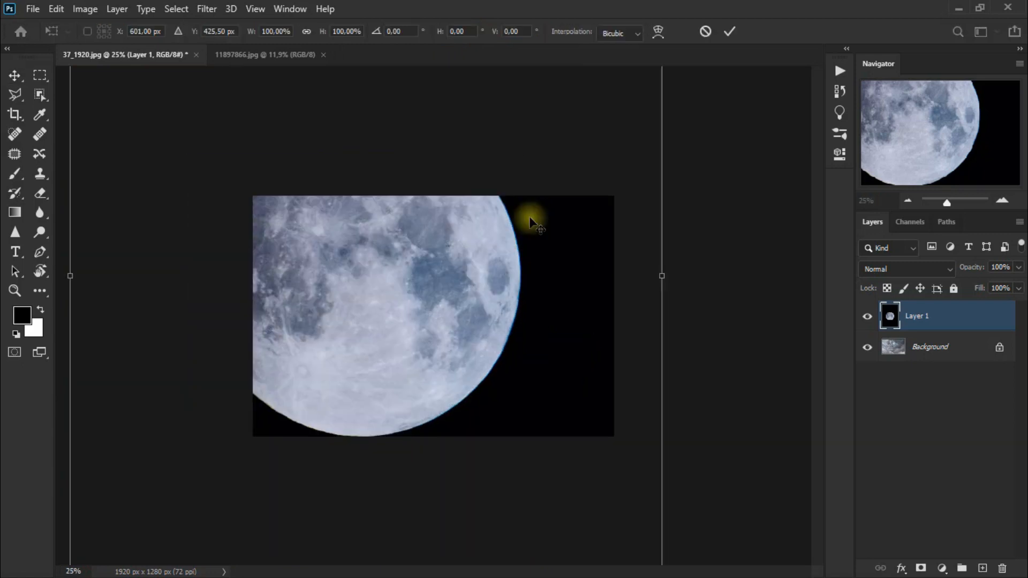
click(312, 35)
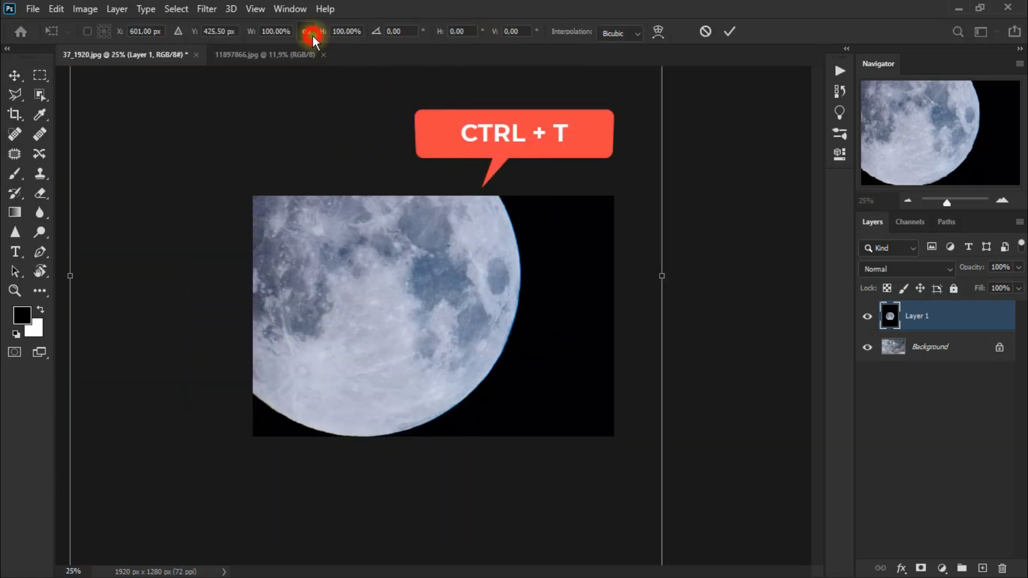
drag(662, 277, 430, 317)
drag(347, 323, 513, 354)
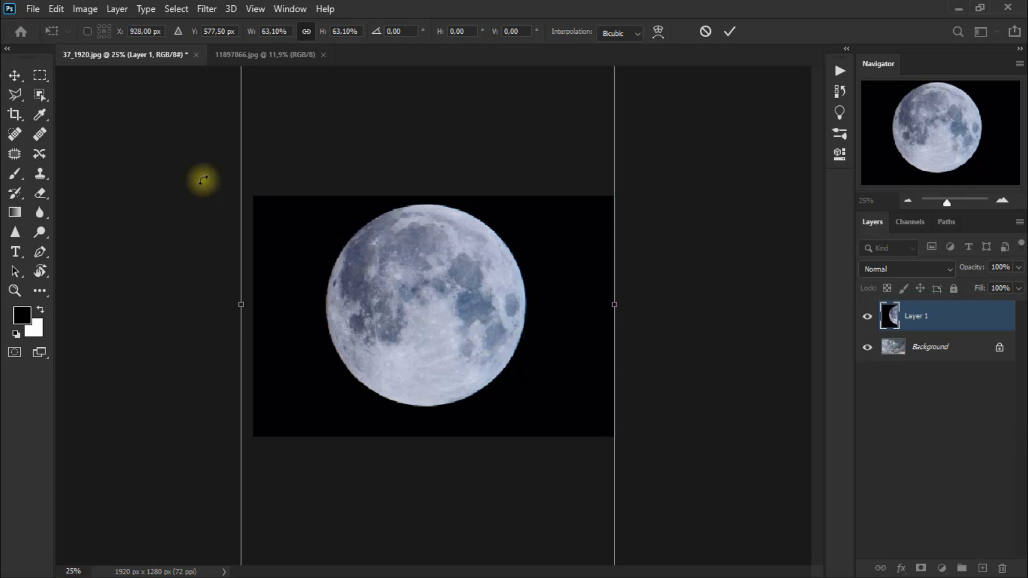
click(14, 75)
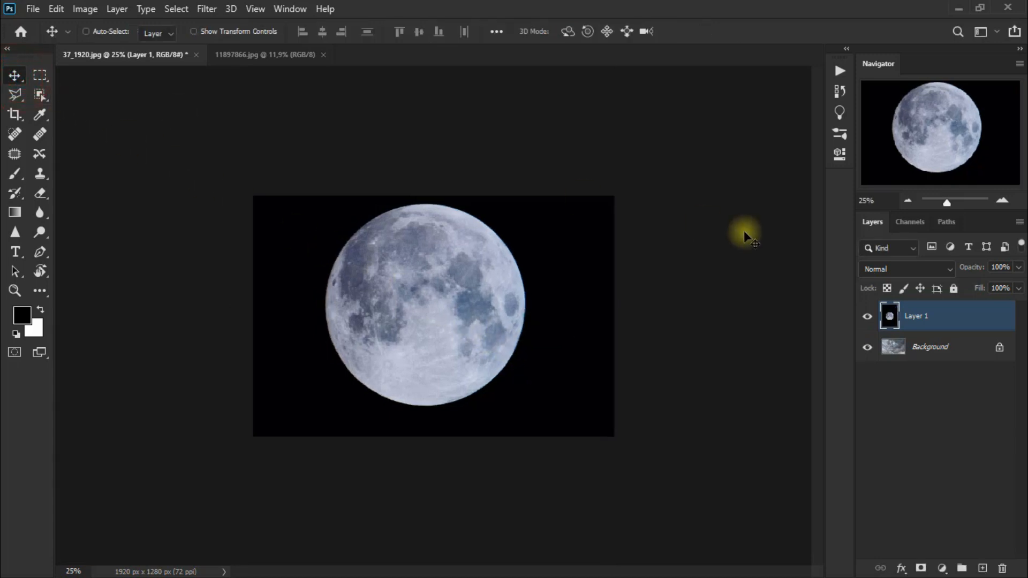
- Set the moon layer's blend mode to Lighten and compare the image with the layer hidden and shown
click(910, 270)
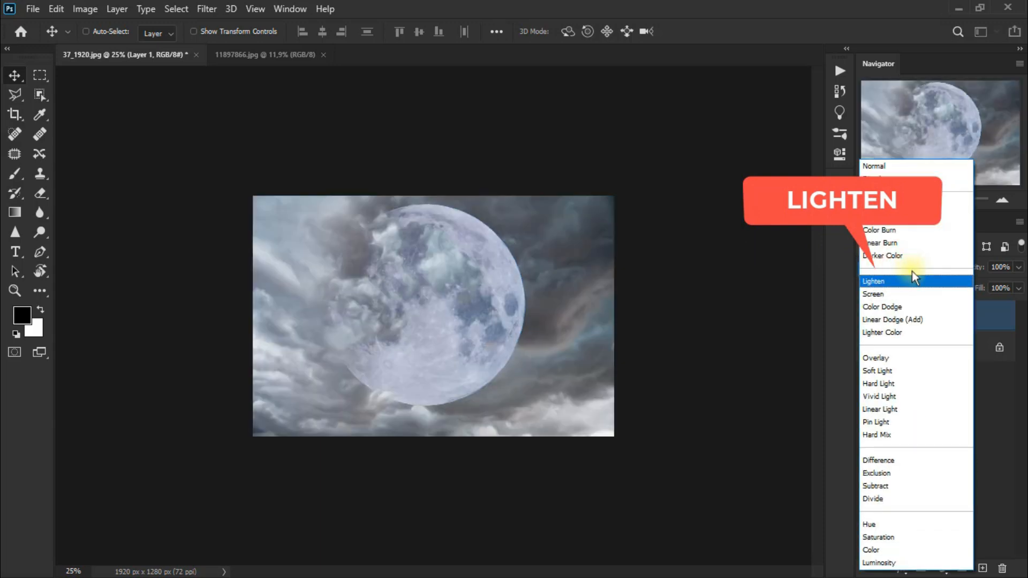
click(918, 279)
click(869, 317)
click(868, 317)
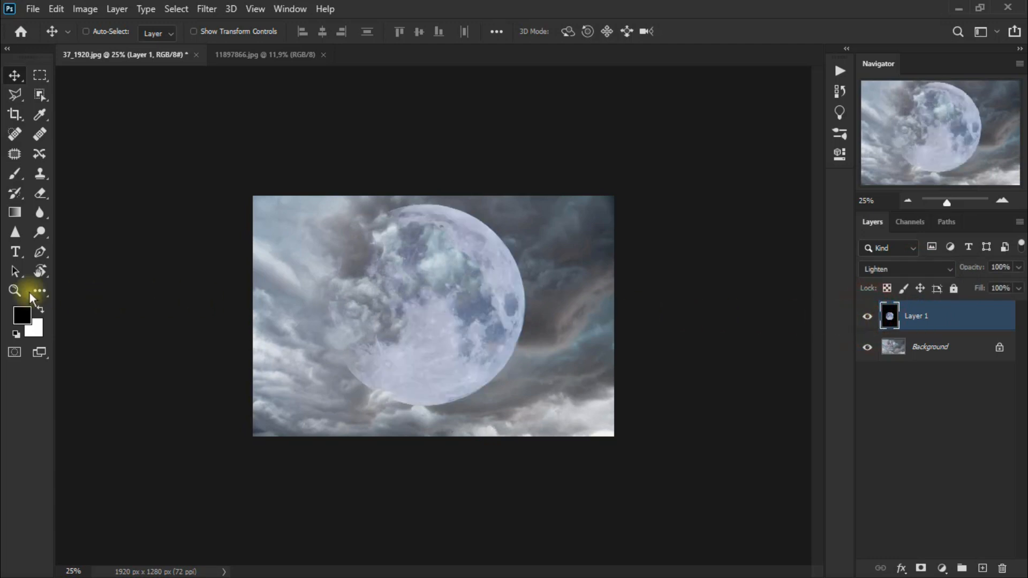
- Copy the picture of the man on the cliff into 37_1920.jpg above the moon and close its source file
click(13, 291)
right_click(436, 280)
click(460, 288)
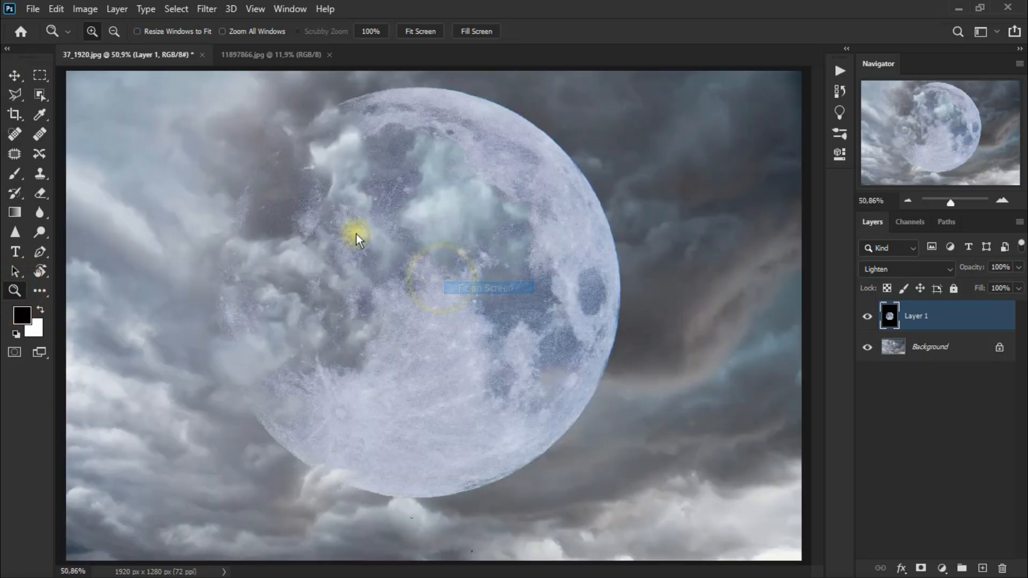
click(20, 76)
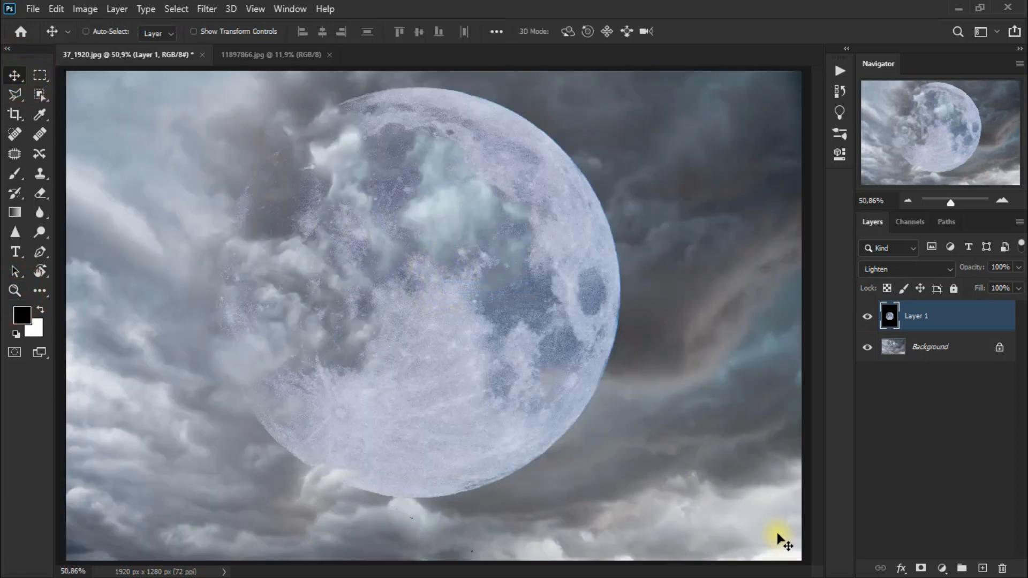
click(265, 57)
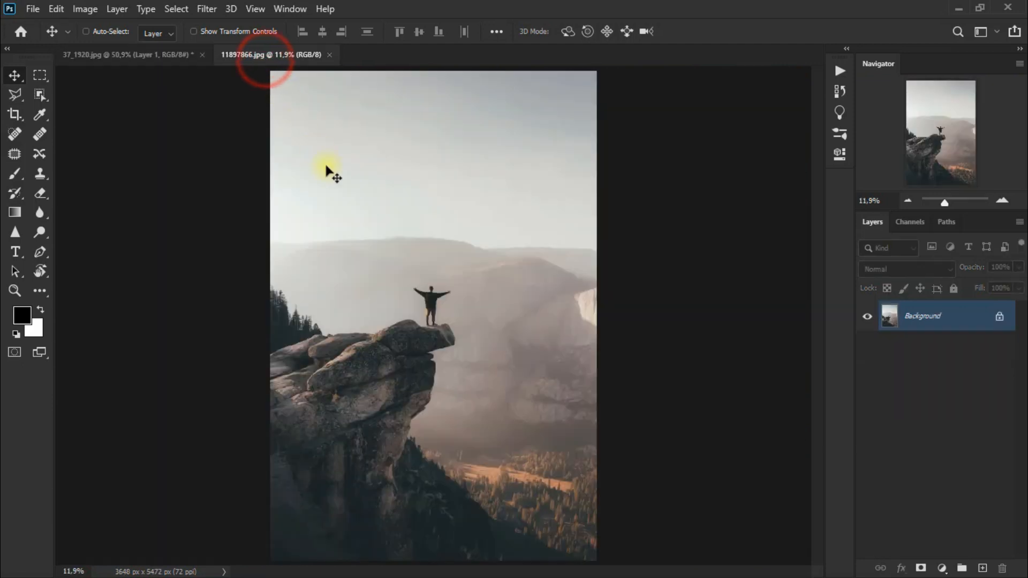
drag(427, 343, 296, 254)
click(302, 56)
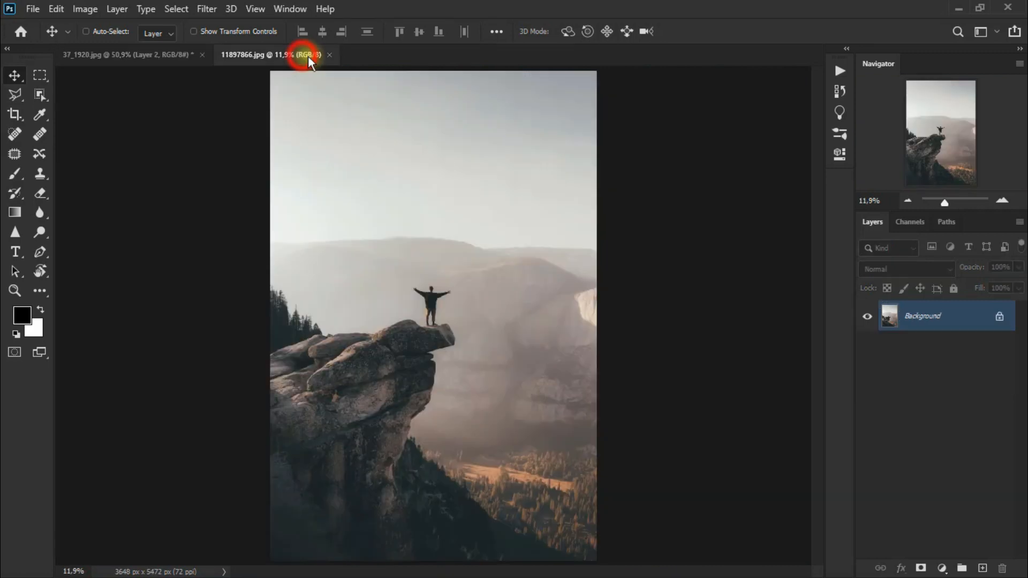
click(325, 57)
- Scale the cliff layer proportionally to about 52.6% and position it to fill the canvas width
key(ctrl+minus)
key(ctrl+minus)
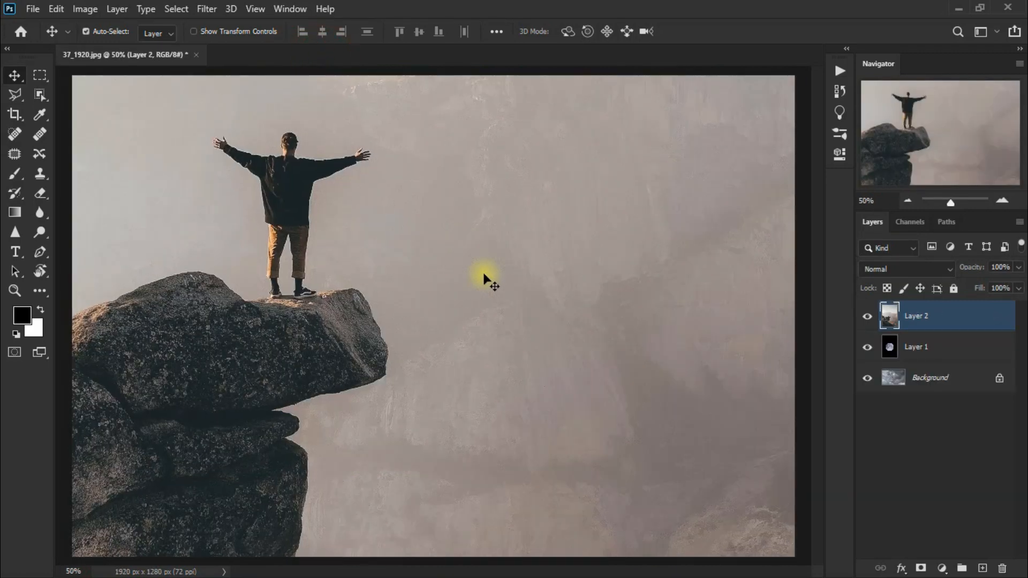
key(ctrl+t)
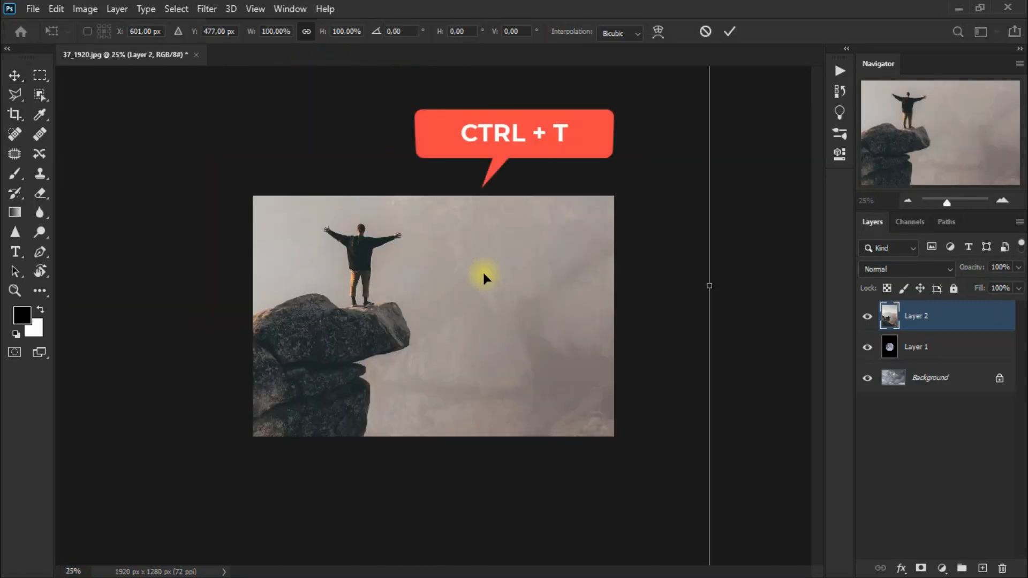
drag(703, 288, 621, 338)
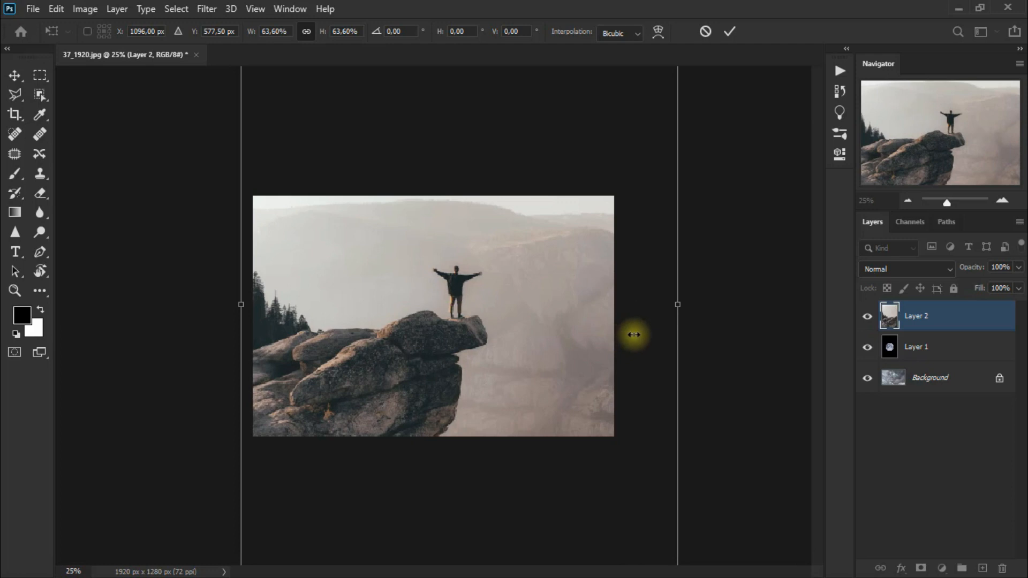
drag(676, 309, 464, 370)
drag(621, 309, 614, 305)
drag(246, 310, 252, 310)
mouse_move(368, 349)
mouse_down()
mouse_move(371, 359)
mouse_move(359, 336)
mouse_up()
click(14, 75)
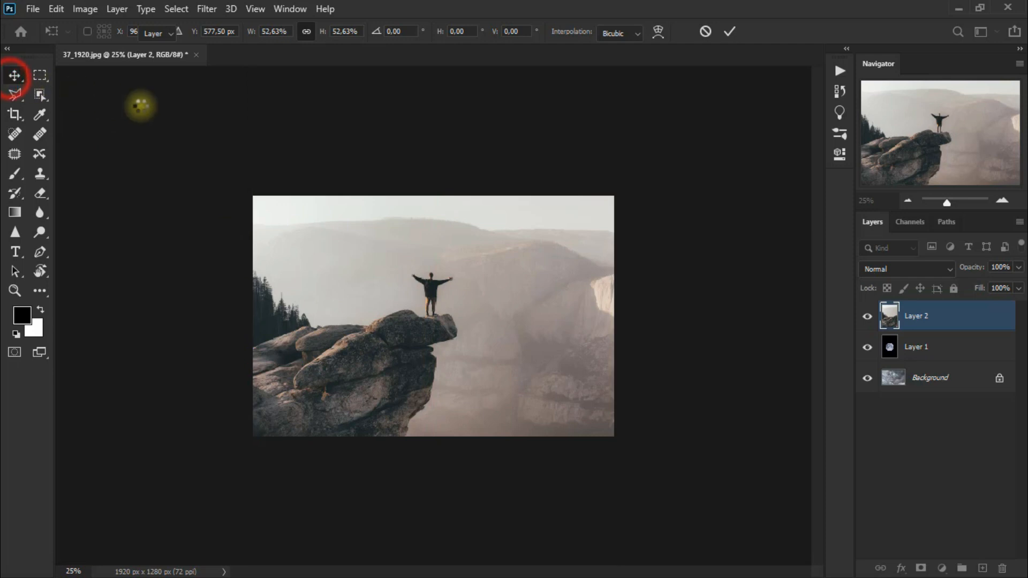
- Set the cliff layer's blend mode to Darken, compare it hidden and shown, and add a layer mask to it
click(912, 268)
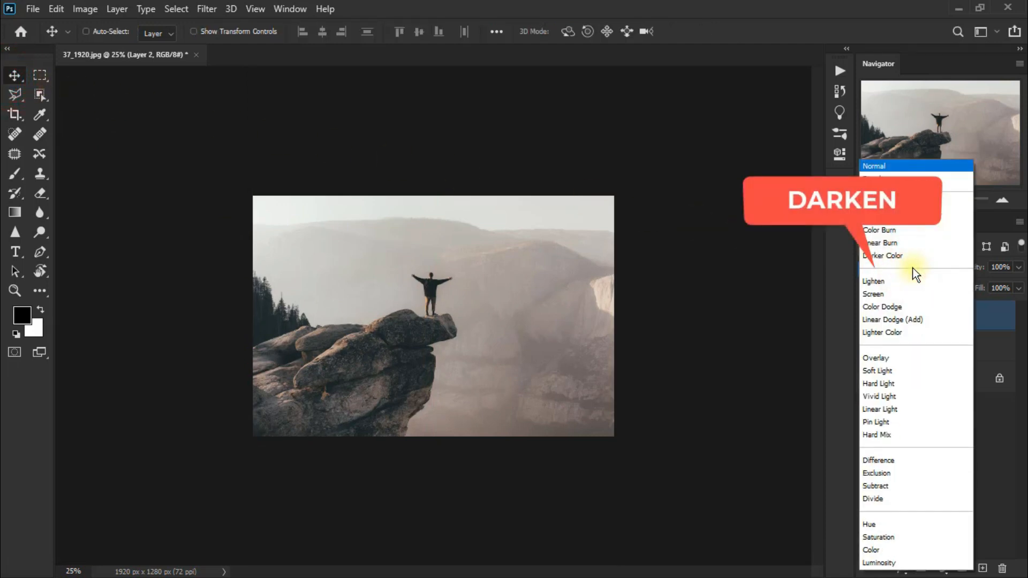
click(906, 207)
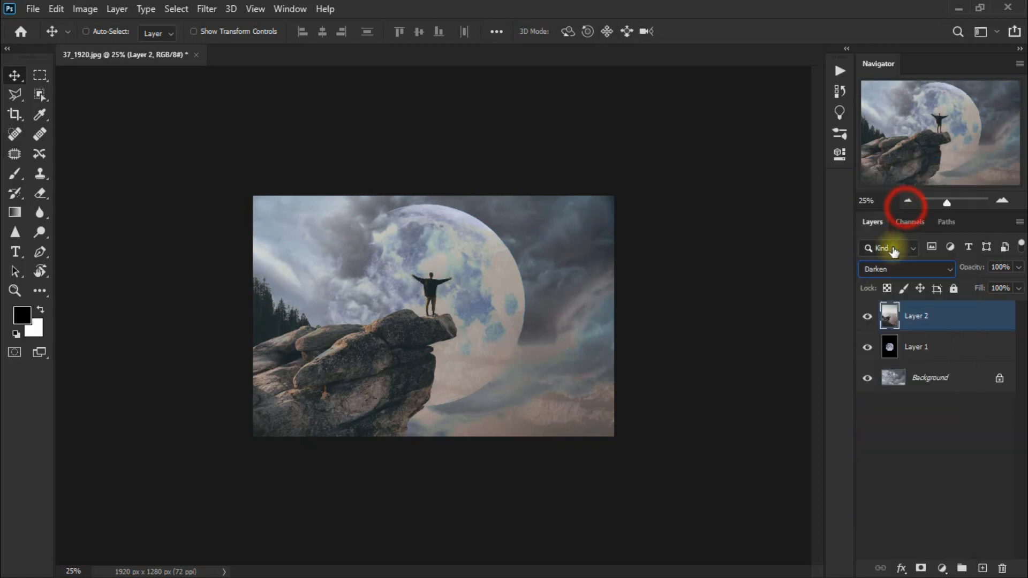
click(871, 316)
click(870, 316)
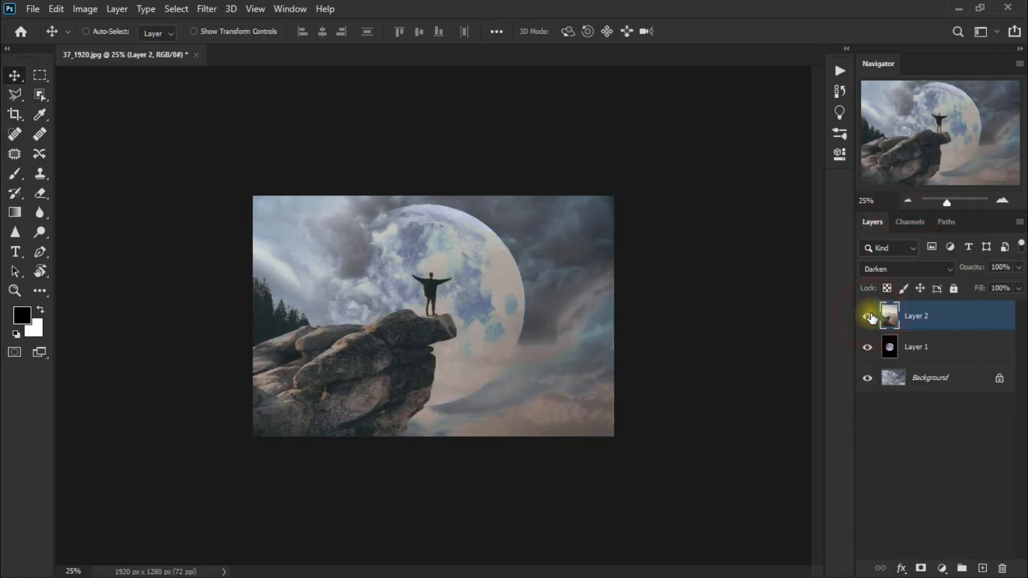
click(921, 568)
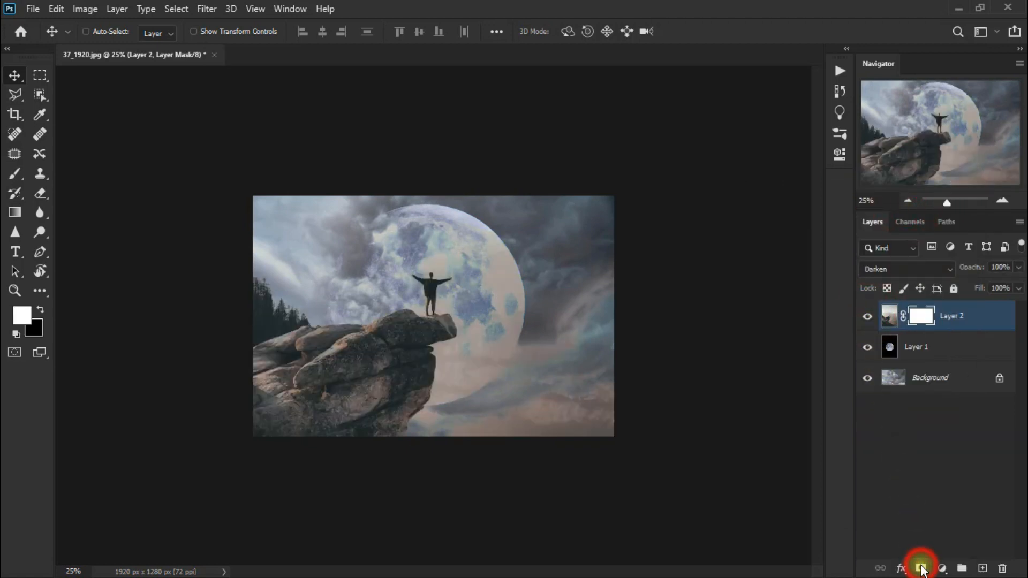
- Erase the beige haze over the moon around the man on the cliff layer's mask, using a reduced soft Eraser at 41% opacity
click(15, 290)
right_click(393, 293)
click(420, 298)
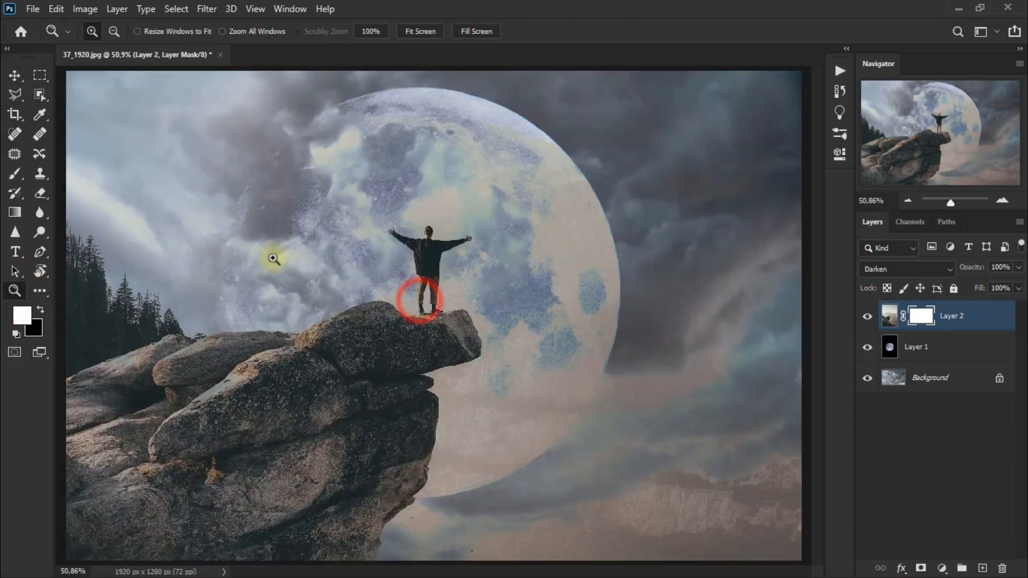
click(47, 193)
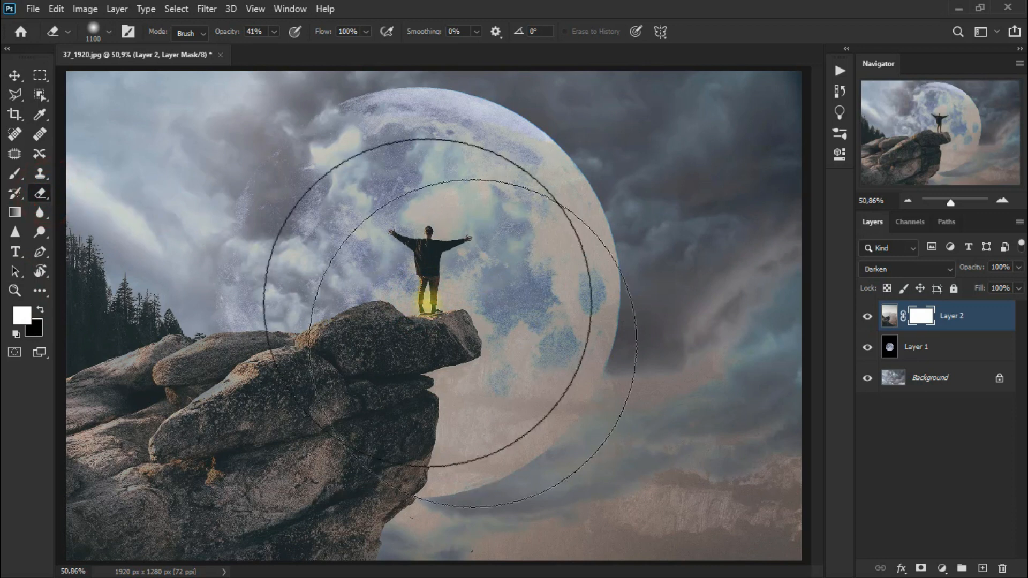
key(bracketleft)
key(bracketleft)
key(bracketleft)
key(bracketleft)
key(bracketleft)
key(bracketleft)
key(bracketleft)
key(bracketleft)
key(bracketleft)
key(bracketleft)
key(bracketleft)
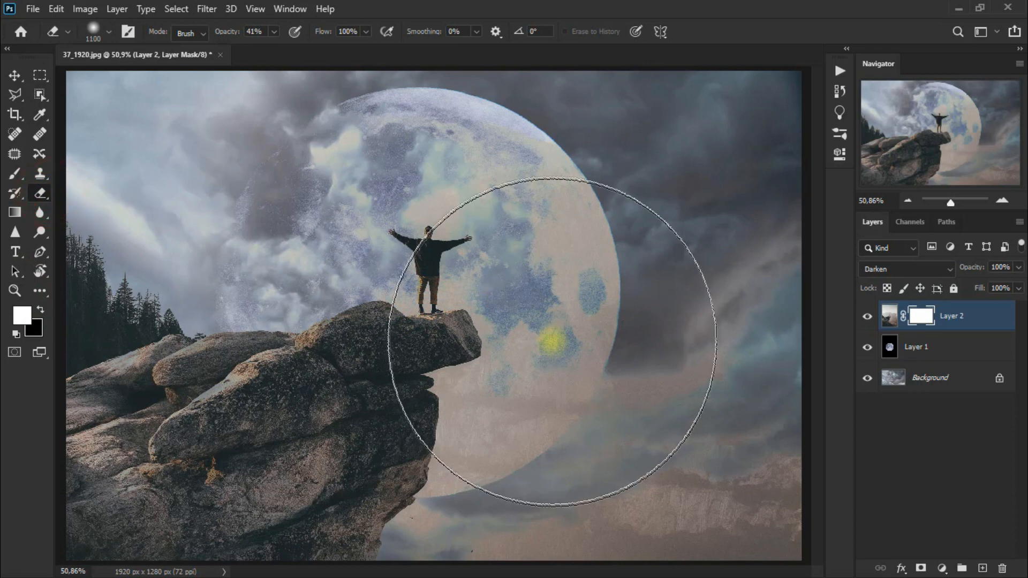
key(bracketleft)
key(bracketleft)
mouse_move(466, 130)
mouse_down()
mouse_move(519, 143)
mouse_move(559, 238)
mouse_up()
mouse_move(555, 199)
mouse_down()
mouse_move(572, 253)
mouse_move(582, 245)
mouse_up()
drag(583, 228, 592, 324)
mouse_move(598, 291)
mouse_down()
mouse_move(477, 459)
mouse_move(455, 392)
mouse_move(474, 396)
mouse_up()
drag(478, 394, 505, 415)
mouse_move(511, 422)
mouse_down()
mouse_move(508, 447)
mouse_move(470, 395)
mouse_move(512, 334)
mouse_up()
drag(505, 307, 468, 292)
drag(522, 259, 476, 222)
mouse_move(499, 215)
mouse_down()
mouse_move(445, 211)
mouse_move(441, 194)
mouse_up()
mouse_move(363, 205)
mouse_down()
mouse_move(366, 235)
mouse_move(347, 254)
mouse_up()
drag(466, 167, 509, 200)
drag(521, 211, 534, 228)
mouse_move(542, 236)
mouse_down()
mouse_move(546, 402)
mouse_move(589, 359)
mouse_up()
drag(592, 335, 482, 466)
click(463, 390)
click(463, 390)
click(464, 389)
- Clean the remaining haze beside the rock edge and along the moon's rim on the mask with a 50 px Eraser
key(bracketleft)
key(bracketleft)
key(bracketleft)
key(bracketleft)
key(bracketleft)
key(bracketleft)
click(487, 364)
click(450, 374)
click(533, 391)
click(565, 381)
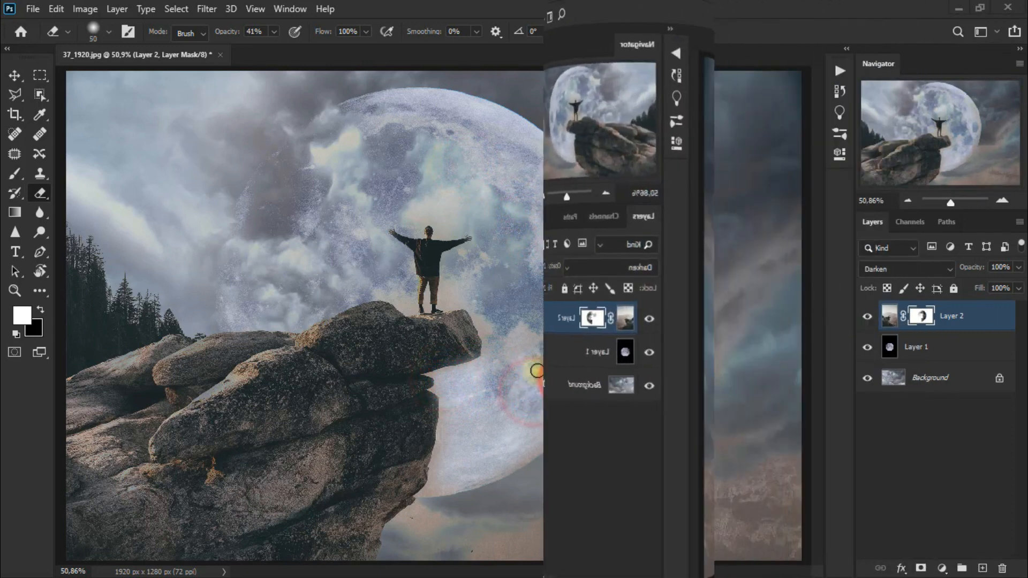
click(553, 175)
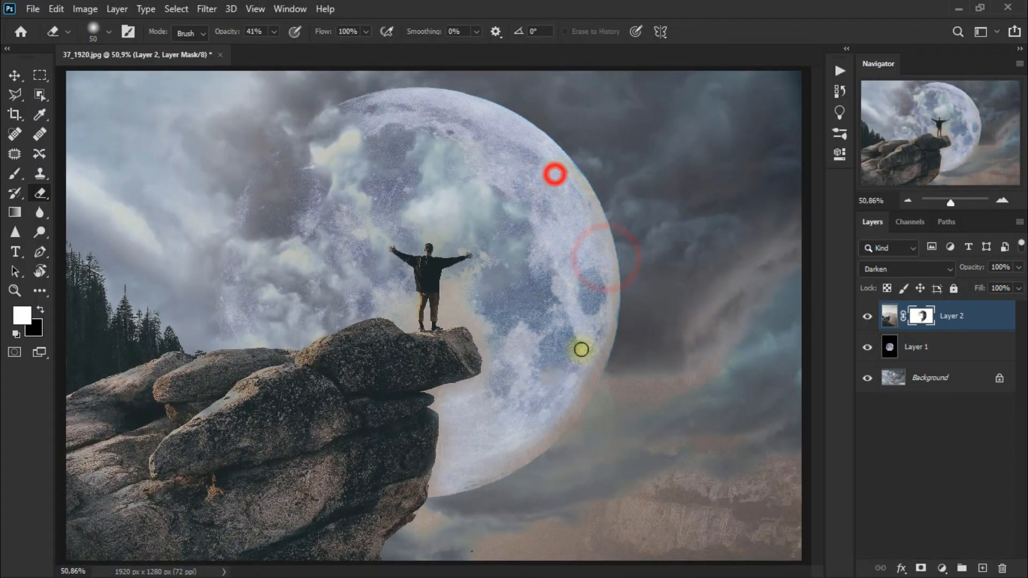
click(588, 340)
click(579, 176)
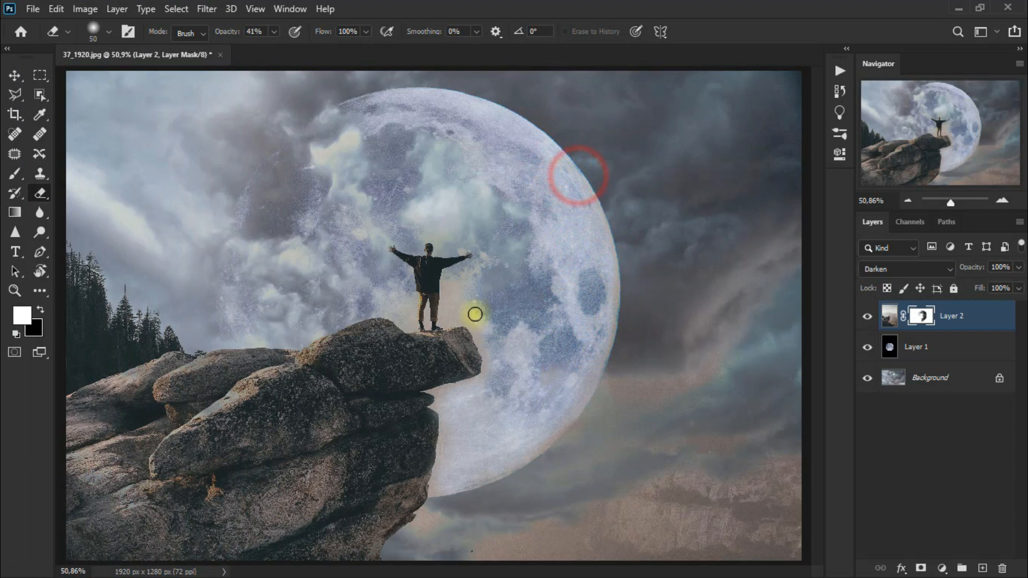
- Enlarge the Eraser to 80 px and clear the leftover haze across the moon's surface and rim on the mask
key(bracketright)
key(bracketright)
key(bracketright)
click(602, 331)
click(547, 372)
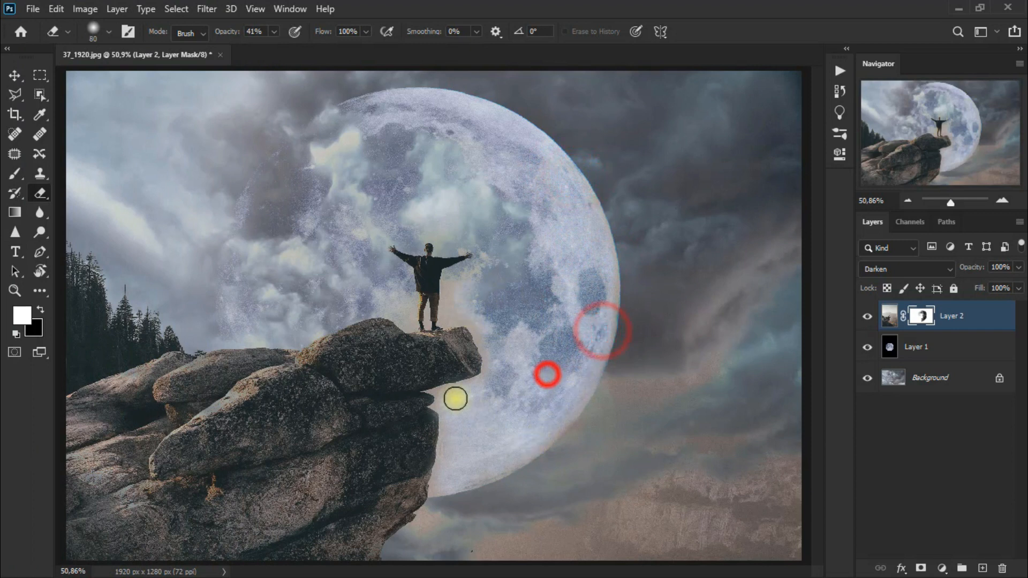
click(537, 279)
click(600, 315)
click(576, 180)
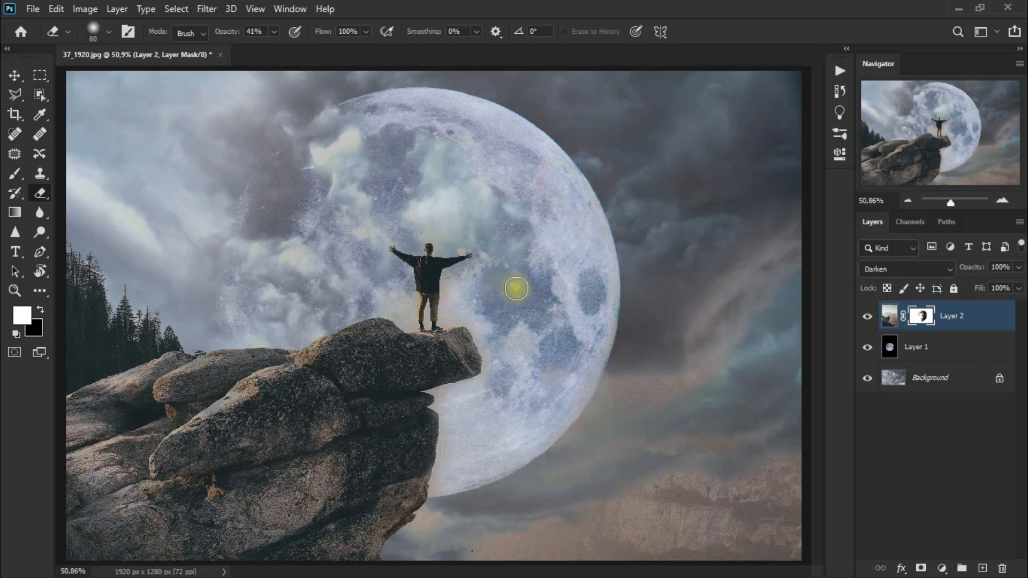
click(498, 232)
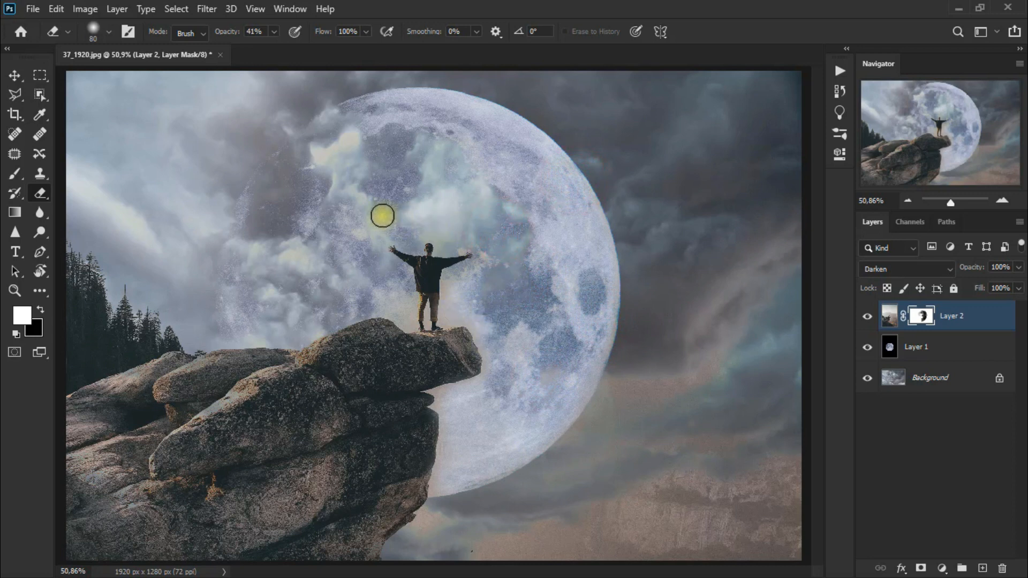
click(15, 75)
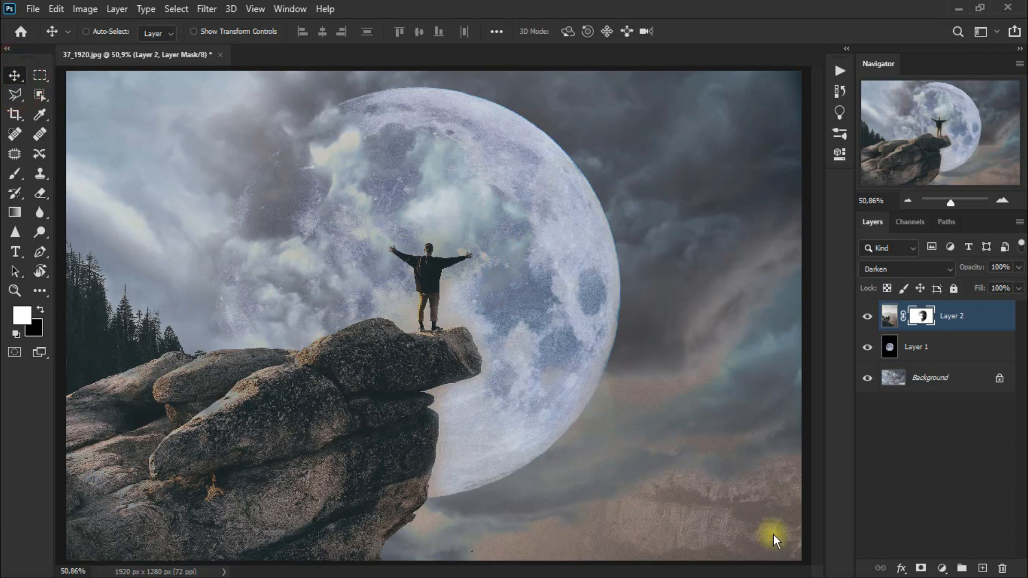
- Add a Curves adjustment layer above the cliff layer and apply the Lighter (RGB) preset
click(941, 568)
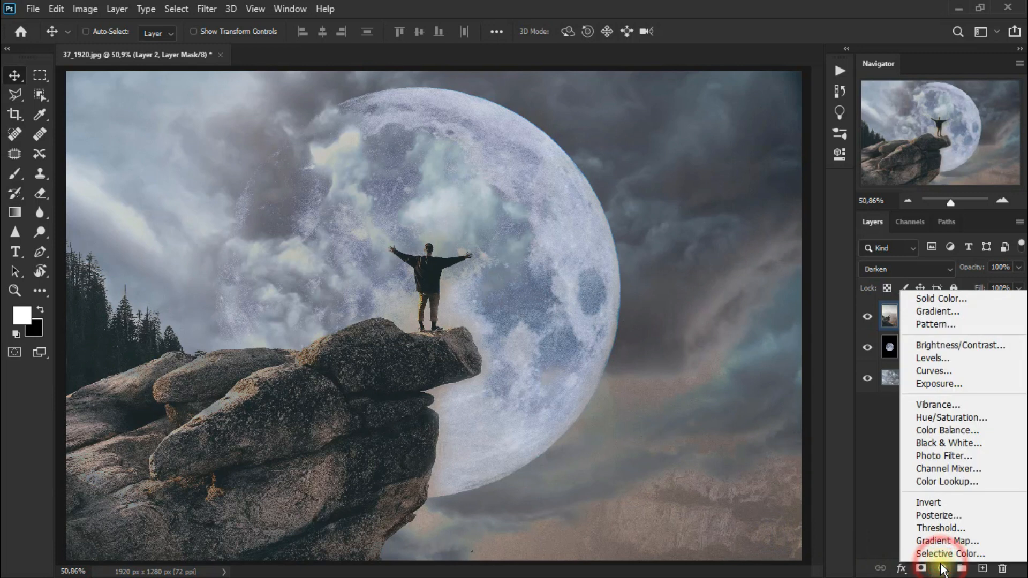
click(974, 375)
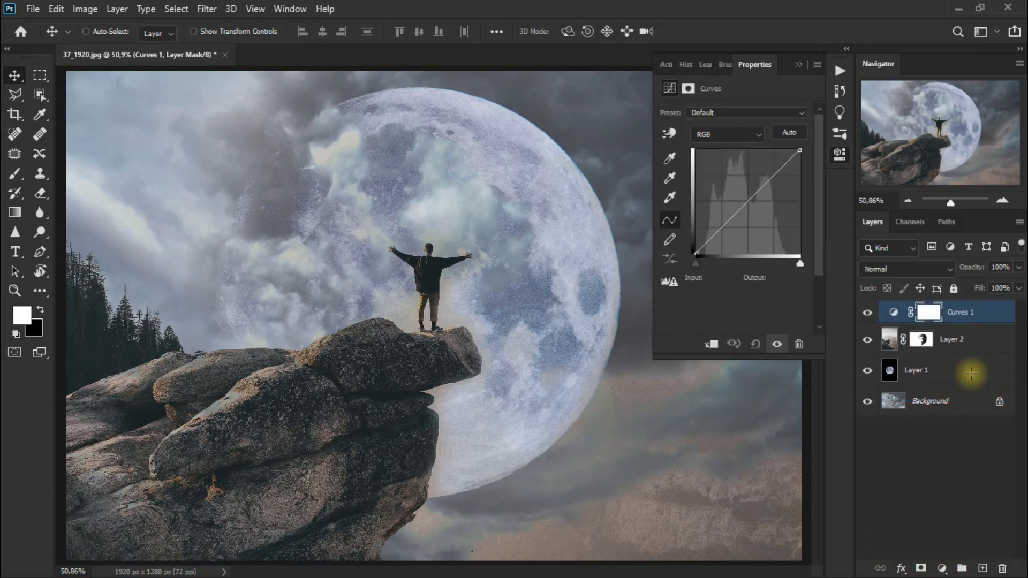
click(727, 114)
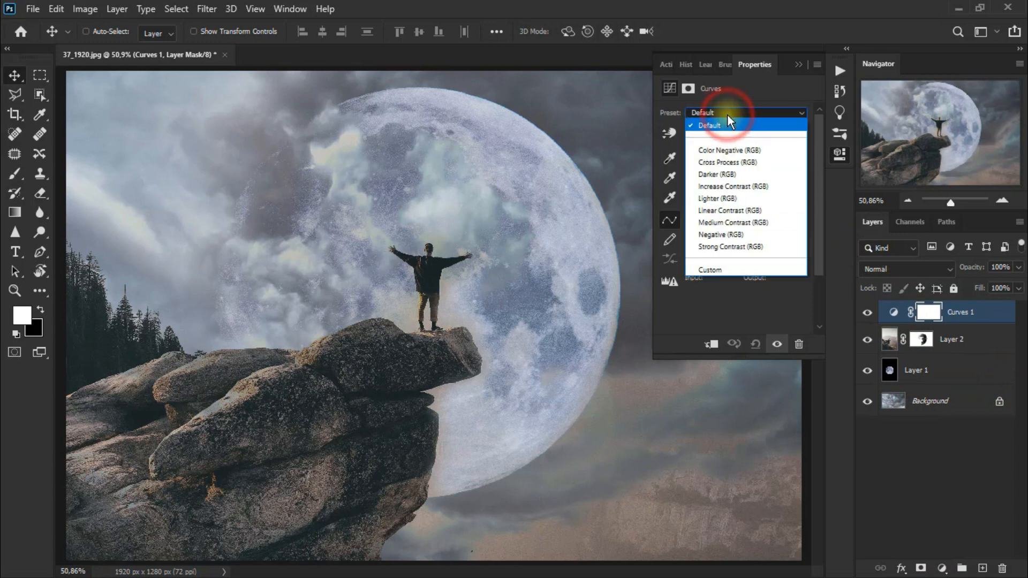
click(754, 196)
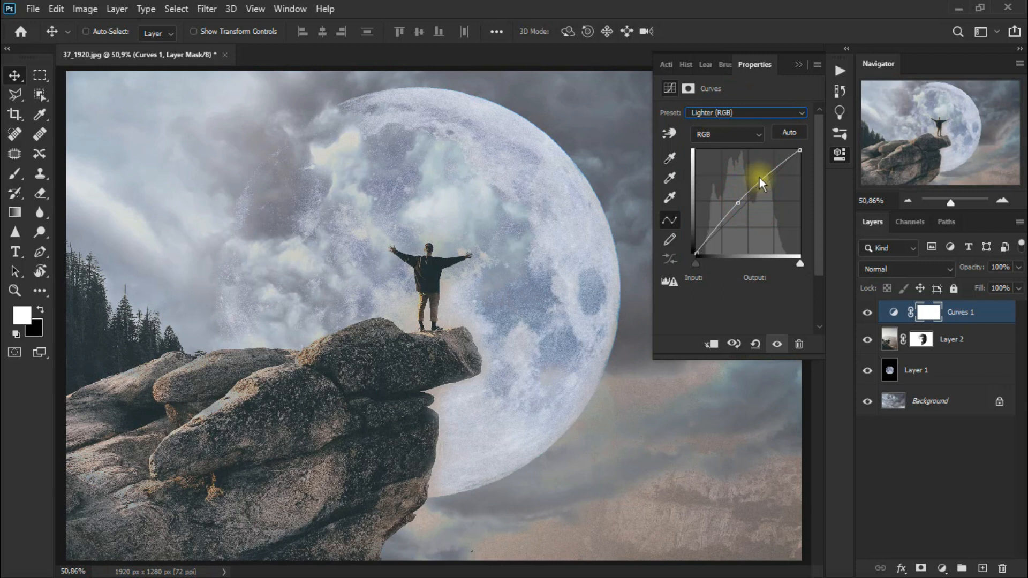
- Stamp all visible layers into a new merged layer above the Curves adjustment and set its blend mode to Multiply
click(799, 65)
click(867, 314)
click(867, 314)
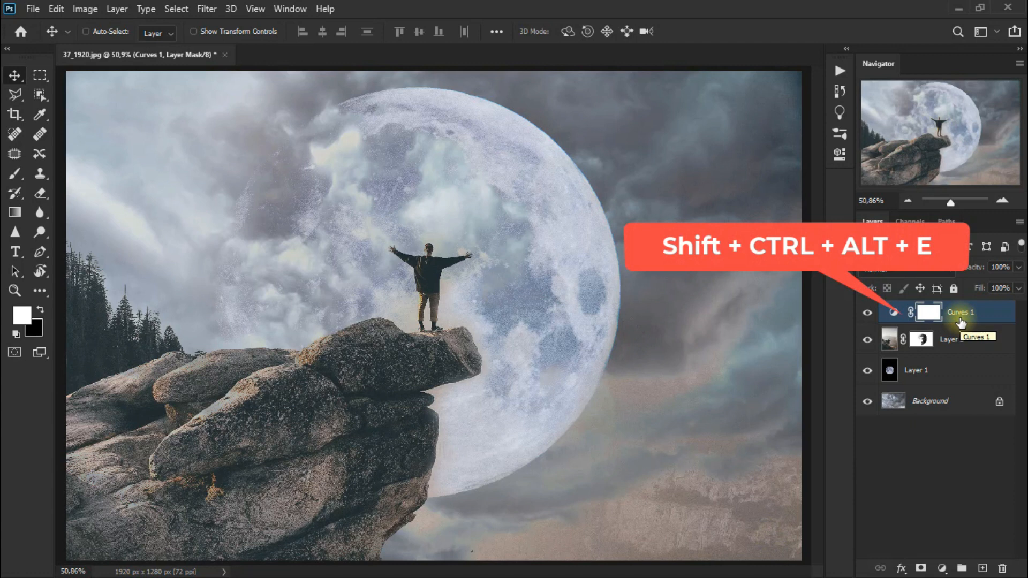
key(ctrl+shift+alt+e)
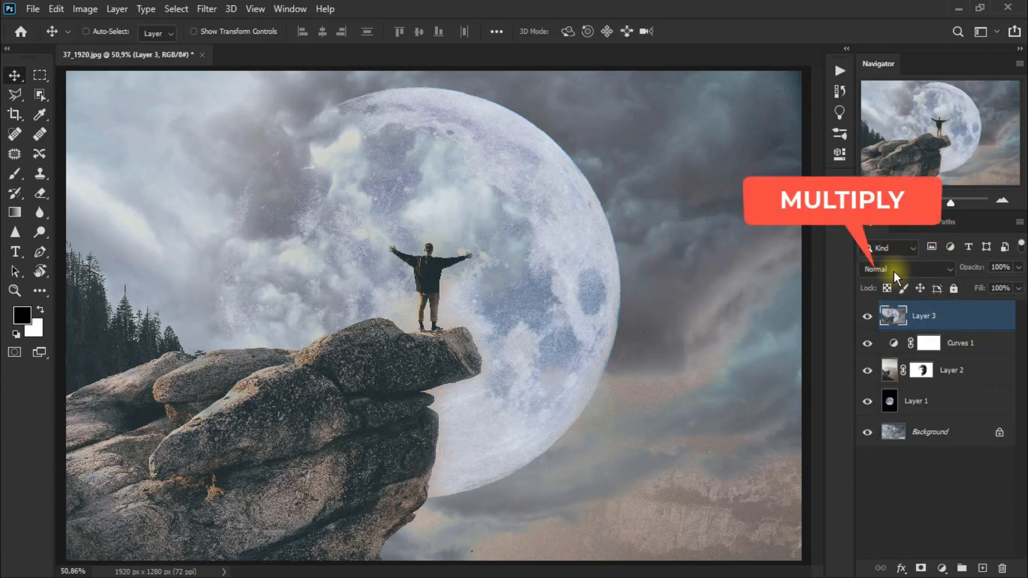
click(894, 271)
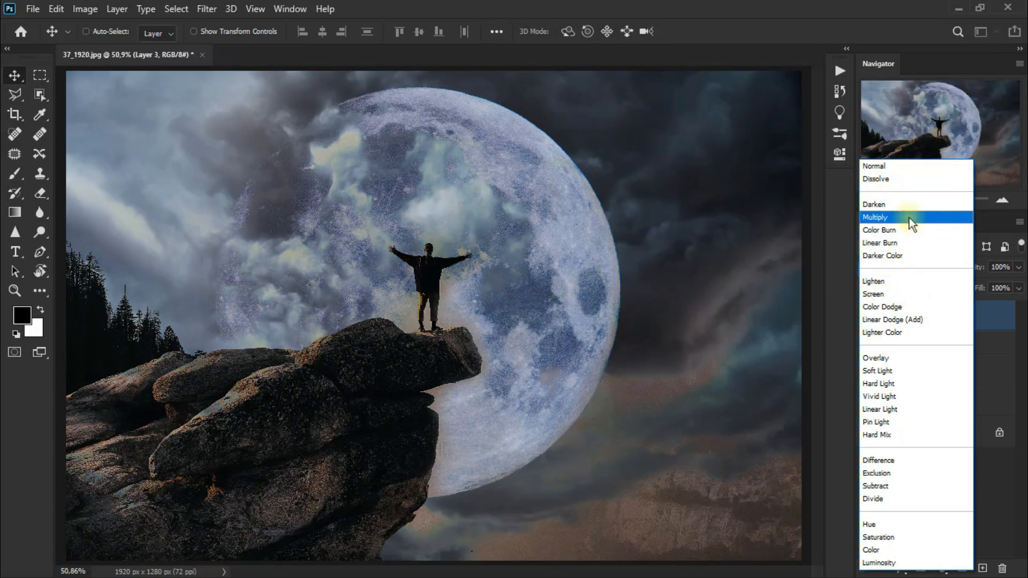
click(910, 217)
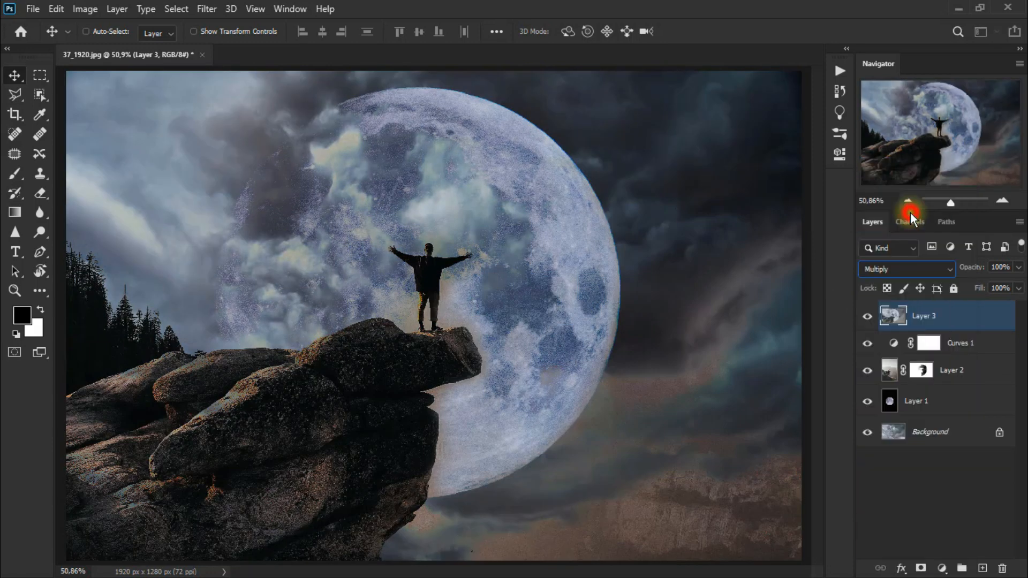
- Lower the merged Multiply layer's opacity to 79% and compare the image with and without it
click(1018, 269)
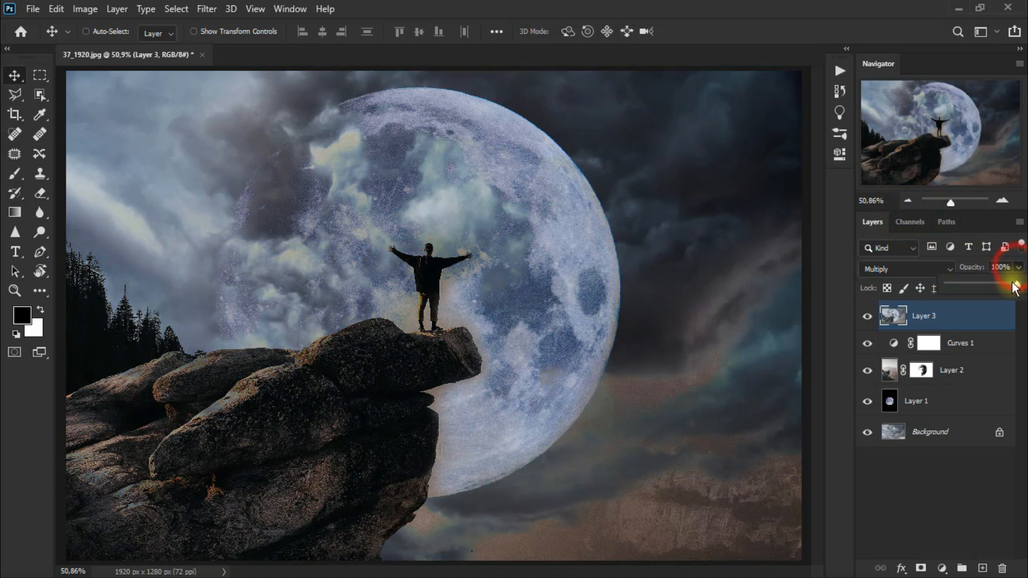
drag(1001, 284, 1001, 284)
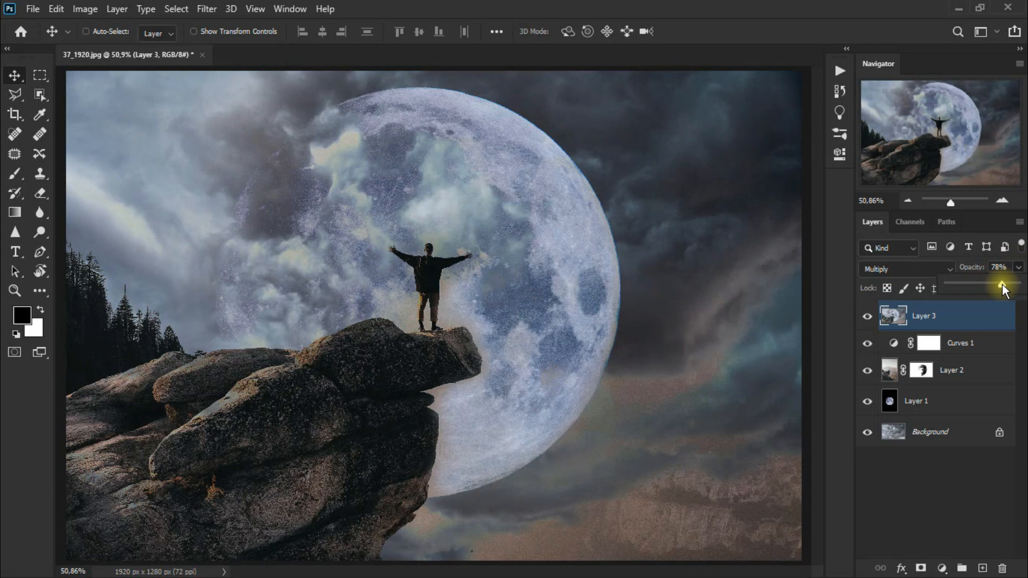
click(867, 319)
click(868, 319)
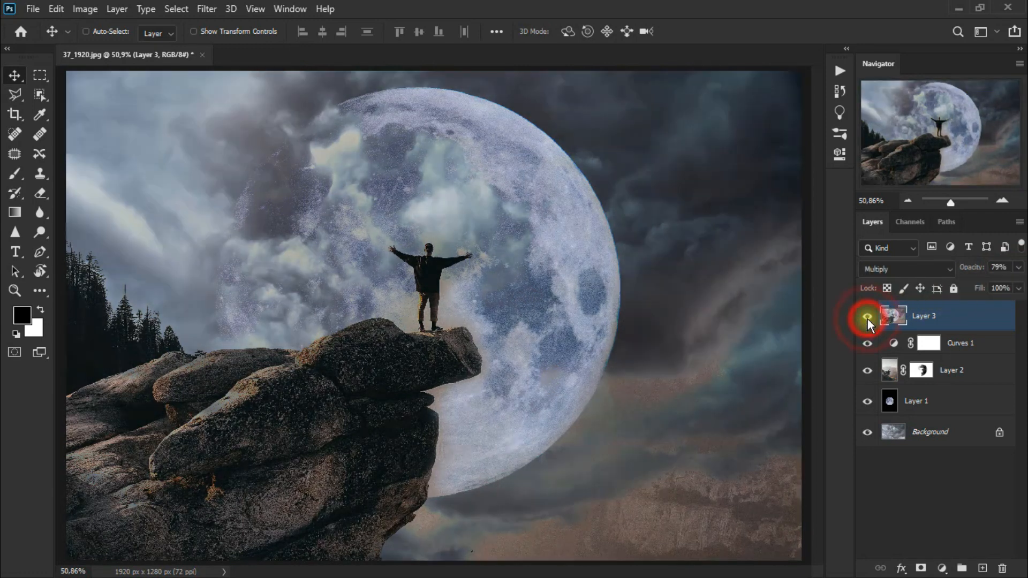
- Add a layer mask to the Multiply layer and set the Eraser to 1300 px at 26% opacity
click(921, 568)
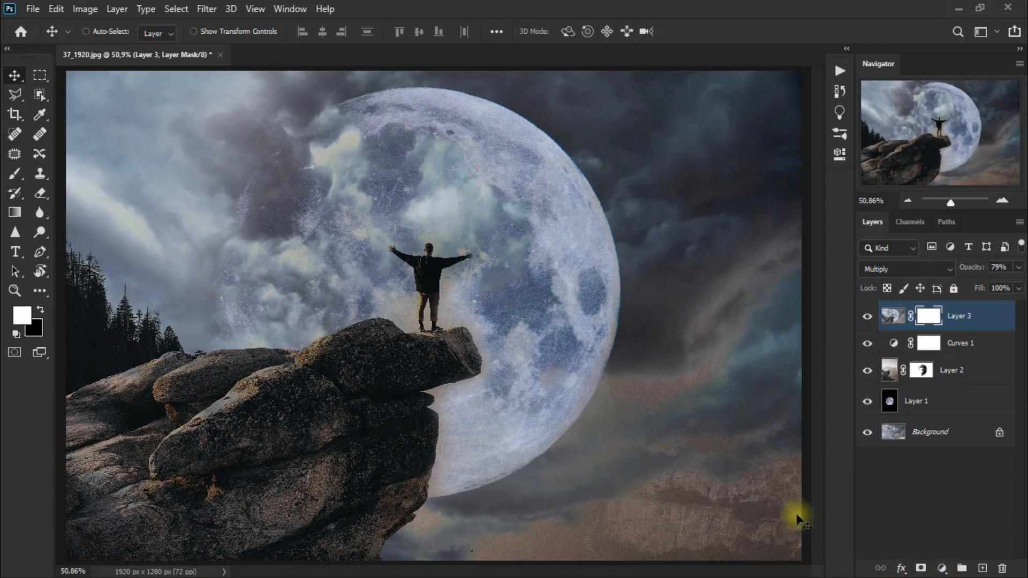
click(41, 193)
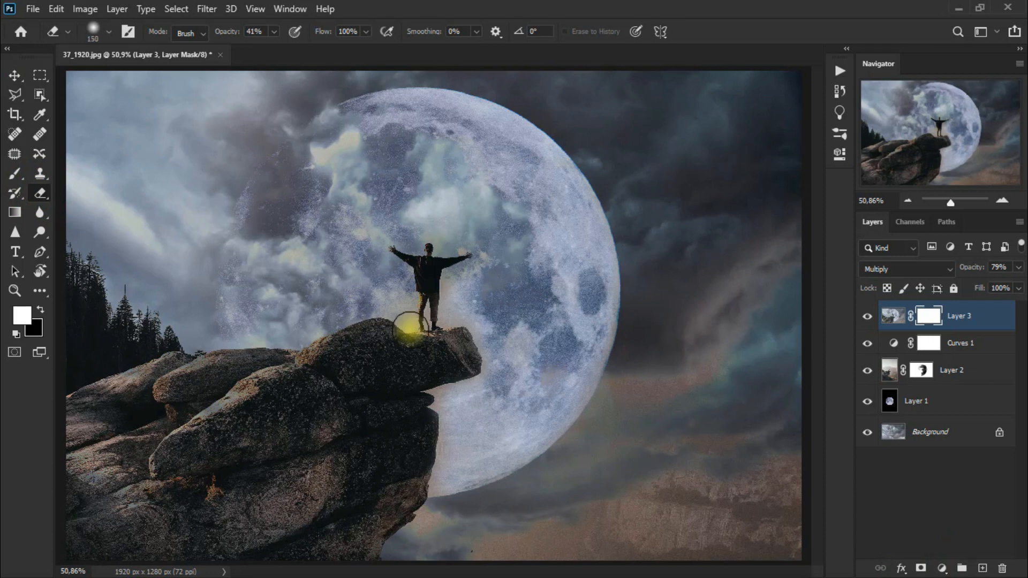
key(bracketright)
key(bracketright)
key(bracketright)
key(bracketright)
key(bracketright)
key(bracketright)
key(bracketright)
key(bracketright)
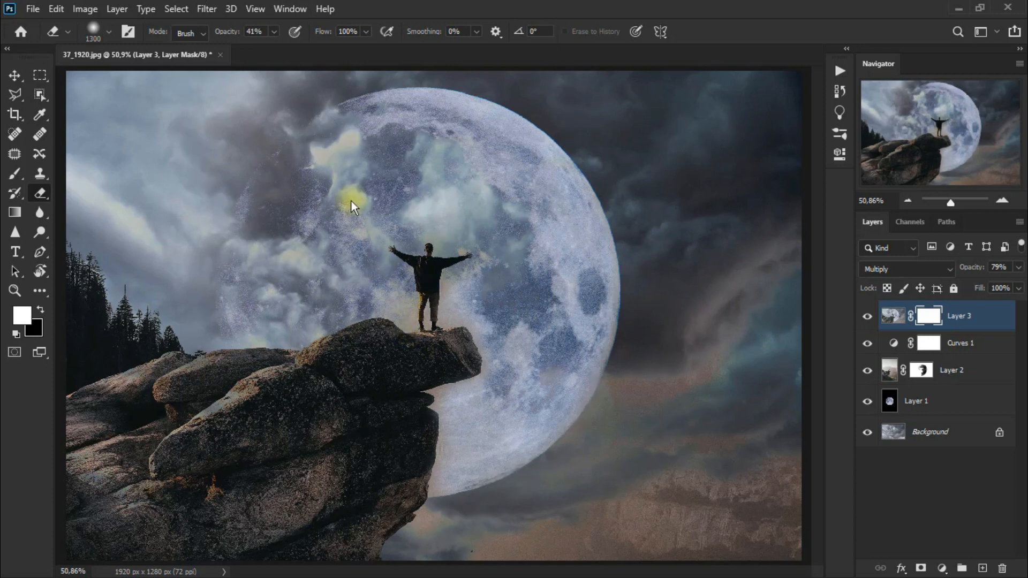
drag(275, 37, 263, 53)
- Erase the darkening around the man, moon and rock on the Multiply layer's mask, keeping the image edges dark like a vignette
click(420, 284)
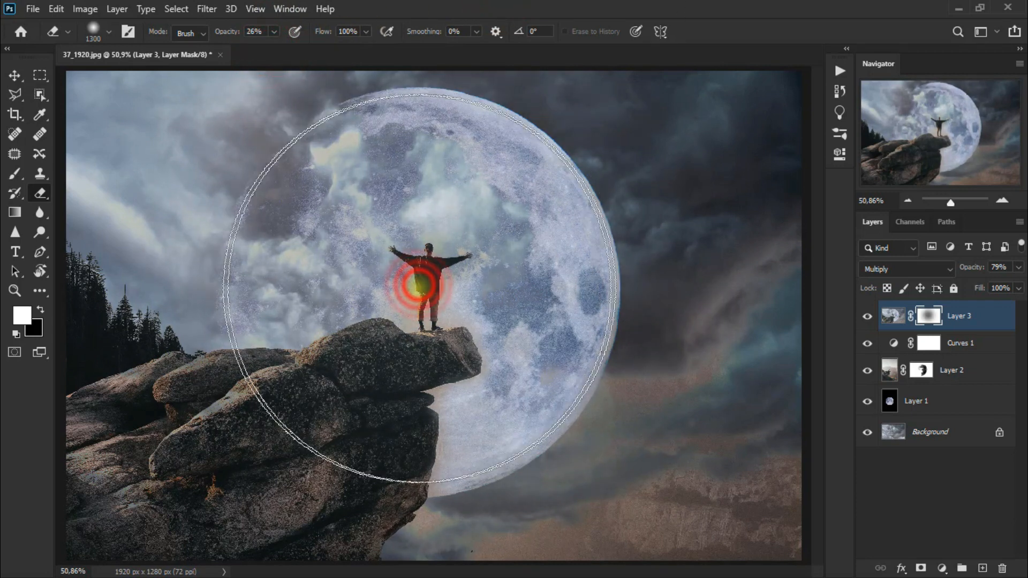
click(418, 300)
click(409, 319)
click(419, 317)
click(424, 314)
click(419, 304)
click(421, 291)
click(403, 294)
click(381, 290)
click(446, 292)
click(419, 328)
click(420, 305)
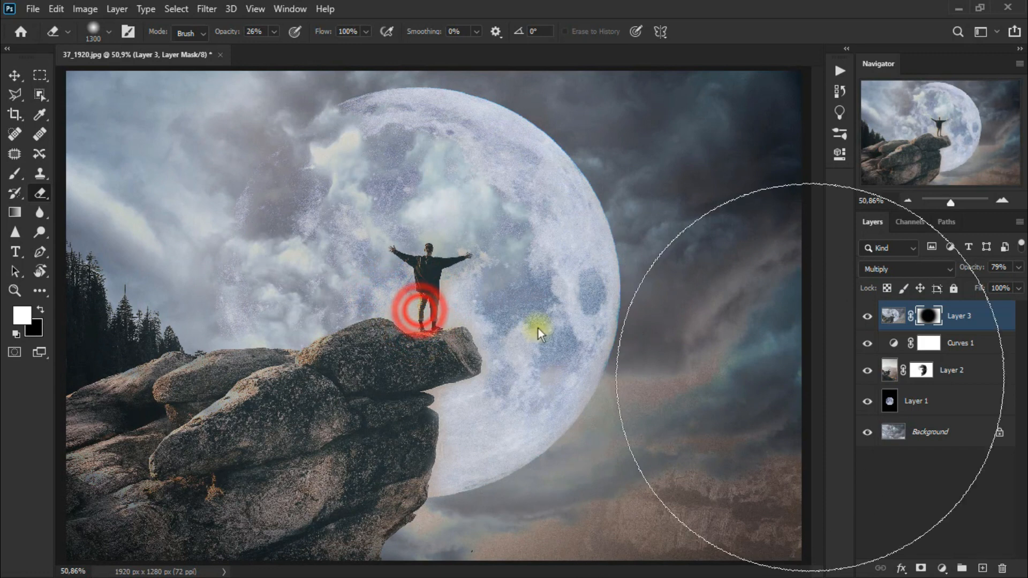
- Compare the image with the Multiply layer hidden and with its mask disabled, restoring both
click(868, 316)
click(868, 316)
click(868, 317)
click(867, 317)
right_click(936, 317)
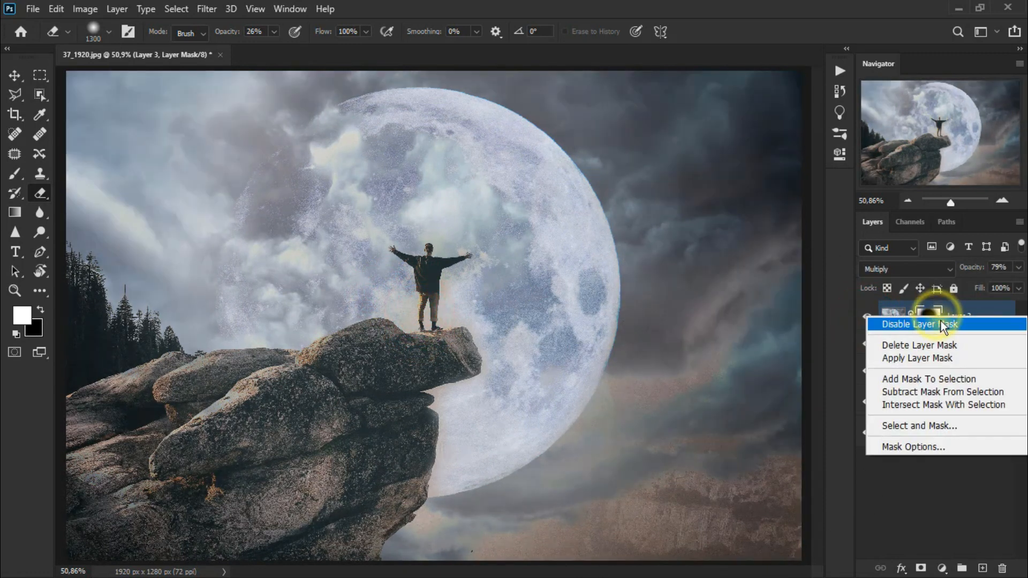
click(936, 323)
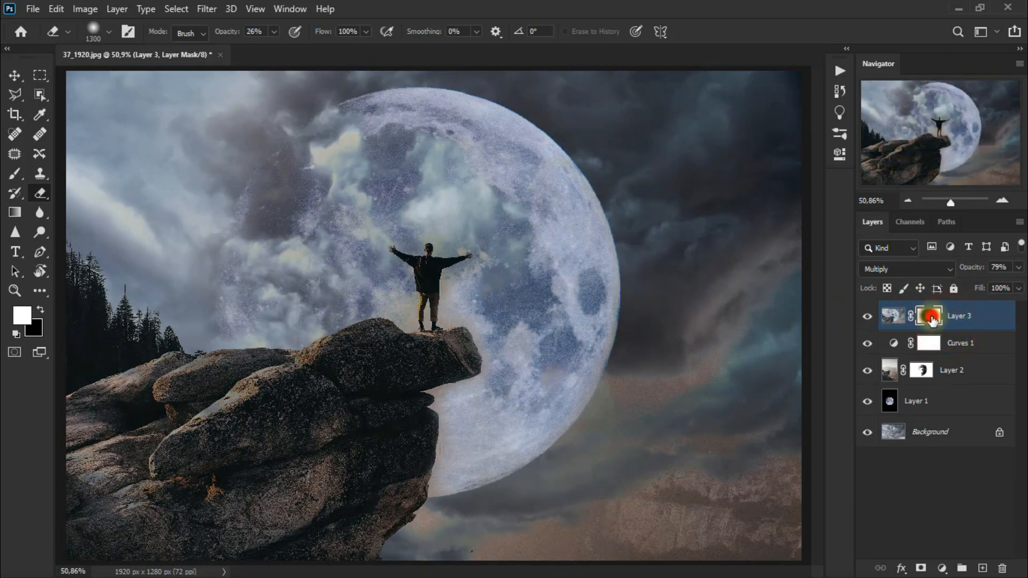
shift+click(932, 319)
click(868, 316)
click(868, 316)
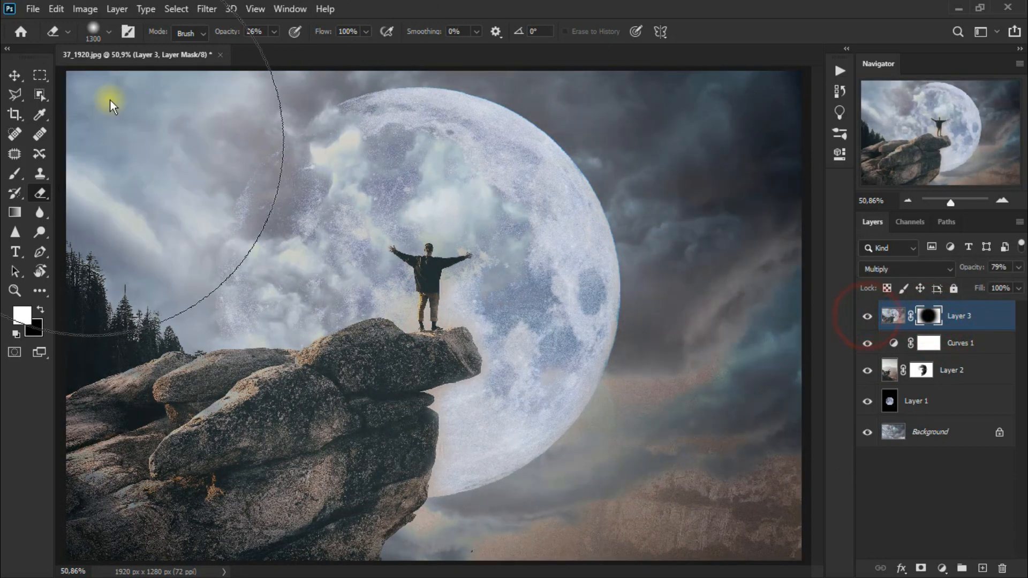
- Save the composite on the computer as moon-light.psd with Maximize Compatibility enabled
click(15, 75)
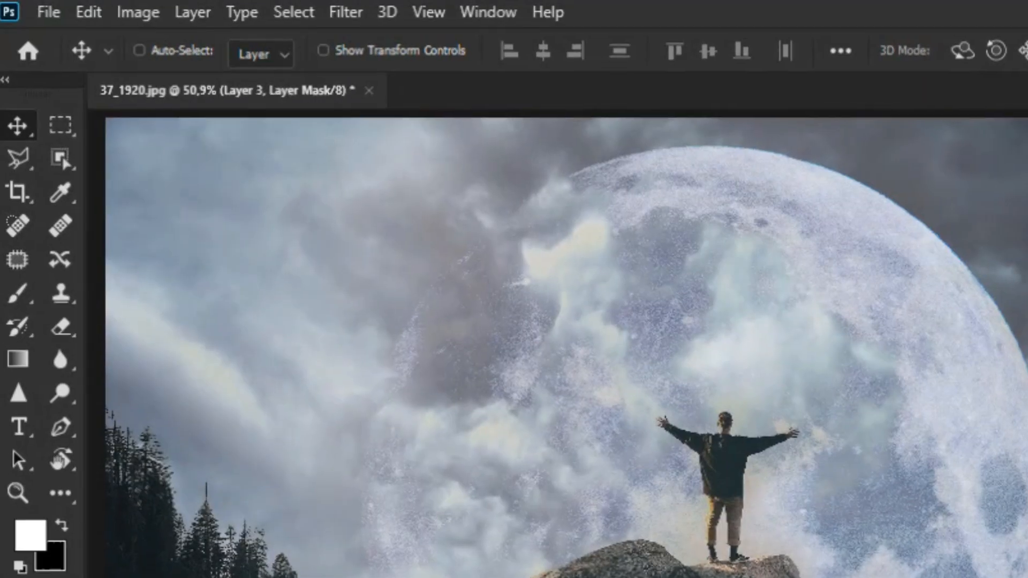
click(51, 13)
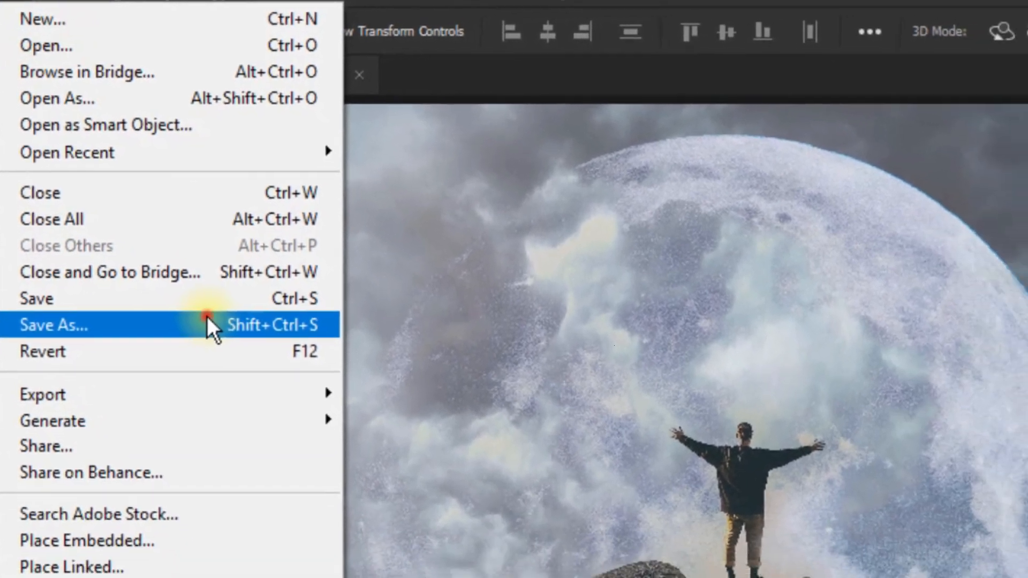
click(238, 354)
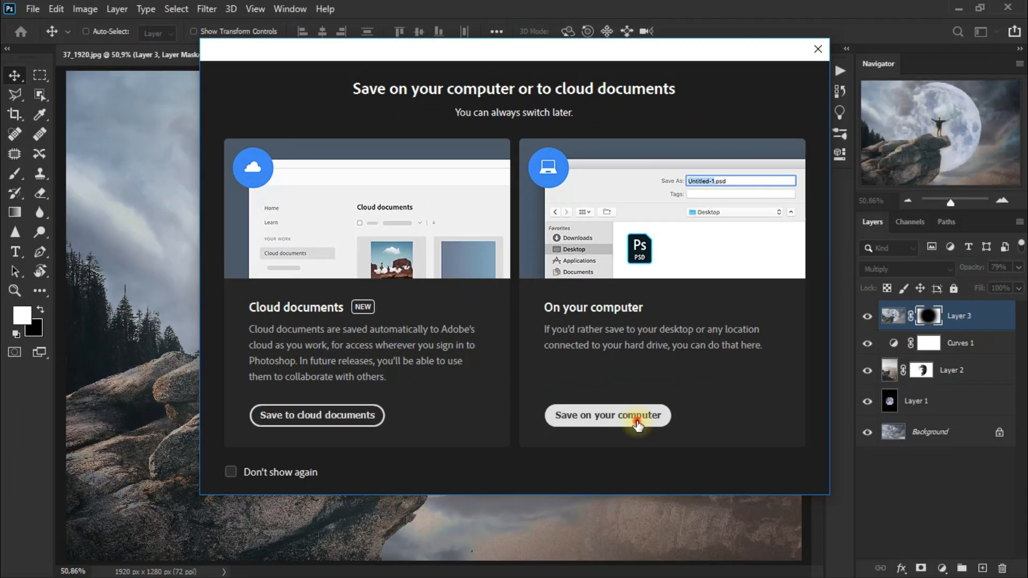
click(637, 418)
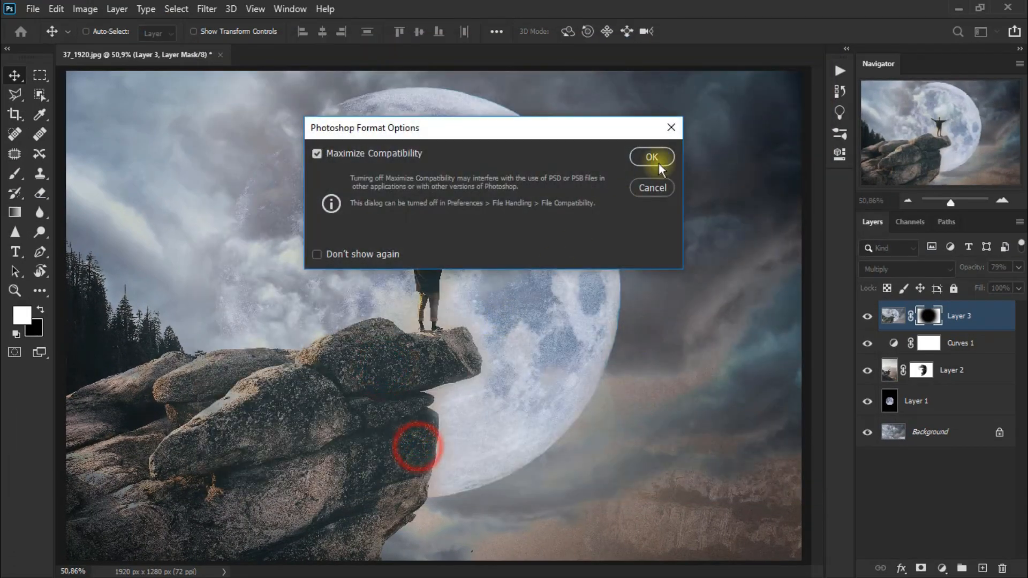
click(659, 163)
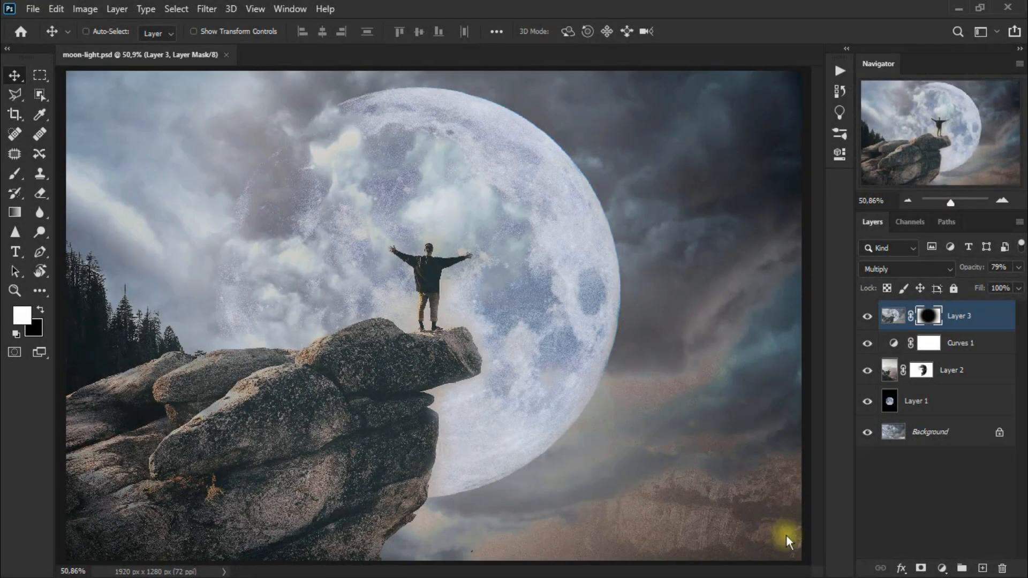
- Add a Color Lookup adjustment layer above the vignette layer using the TealOrangePlusContrast.3DL 3DLUT file
click(943, 569)
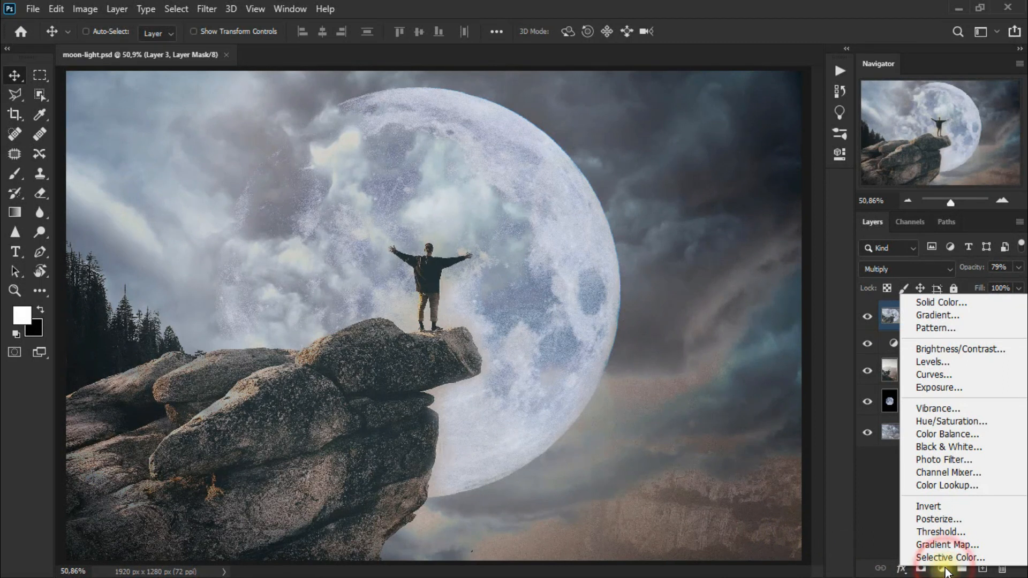
click(974, 486)
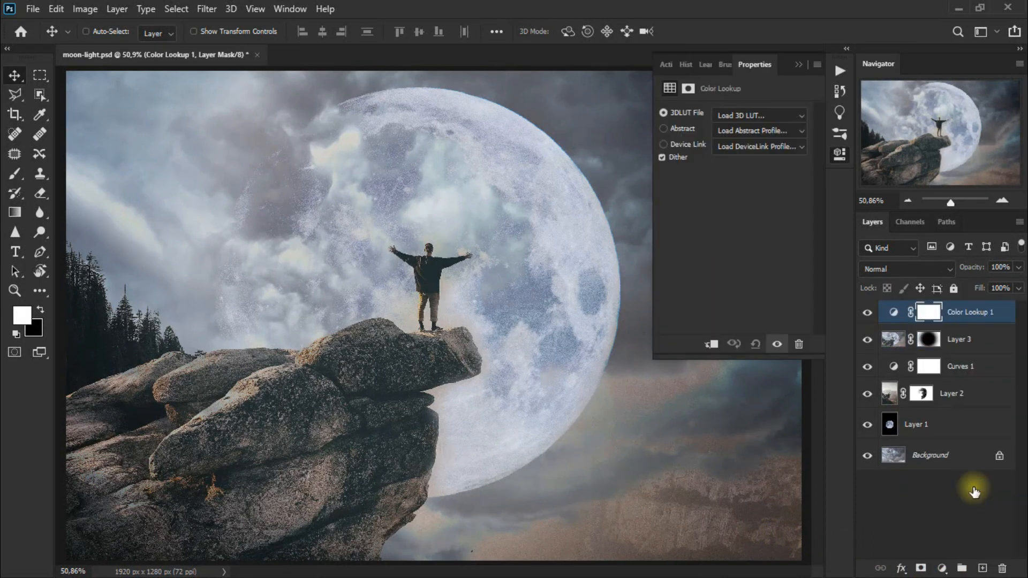
click(779, 115)
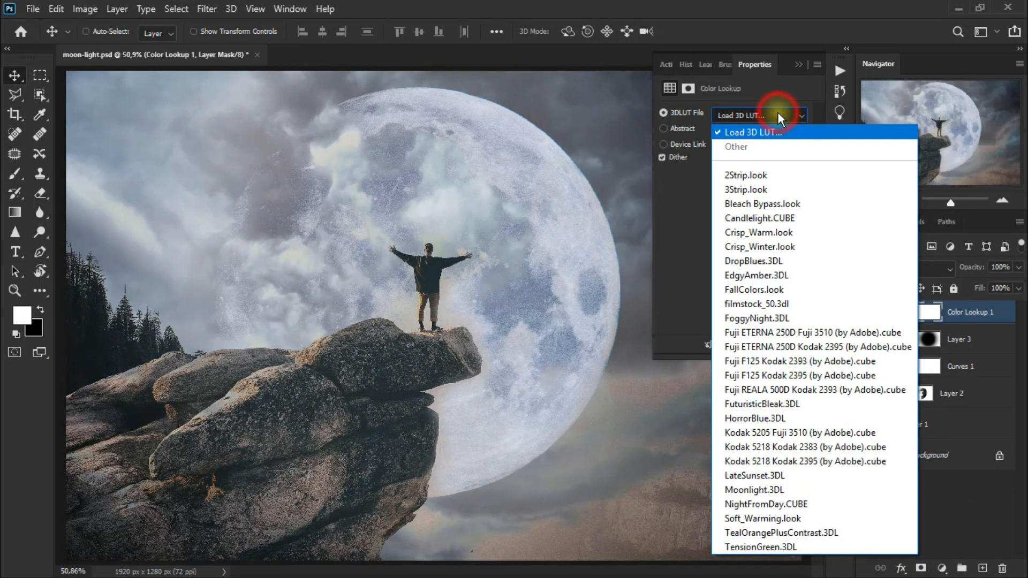
click(876, 532)
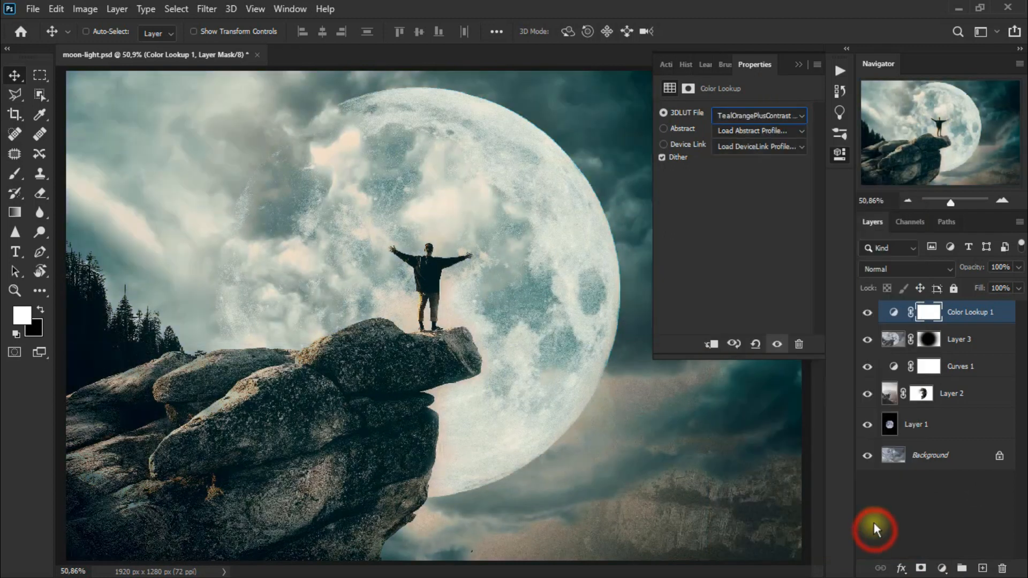
click(799, 66)
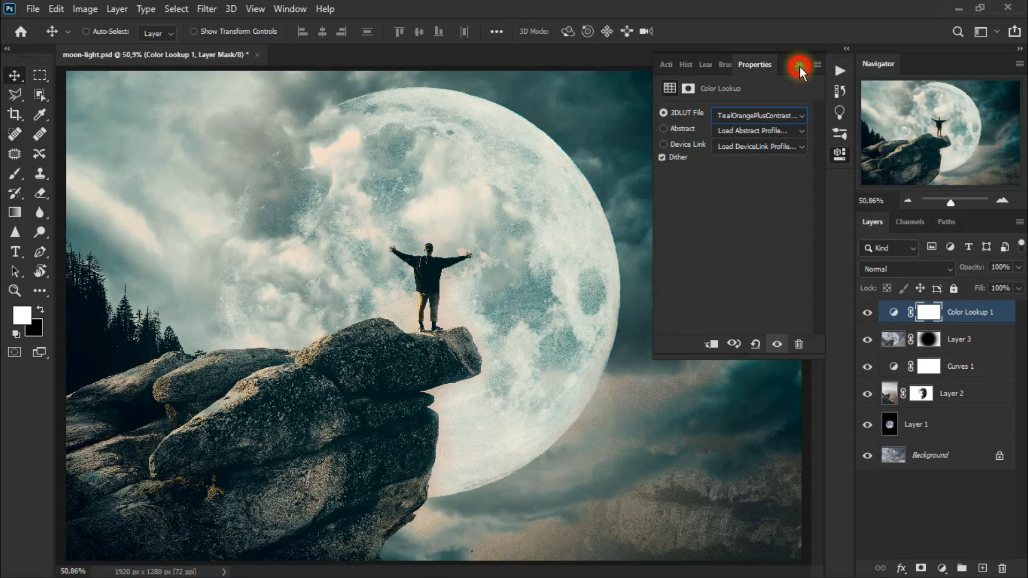
- Set the Color Lookup layer's blend mode to Color and compare the image with and without it
click(901, 268)
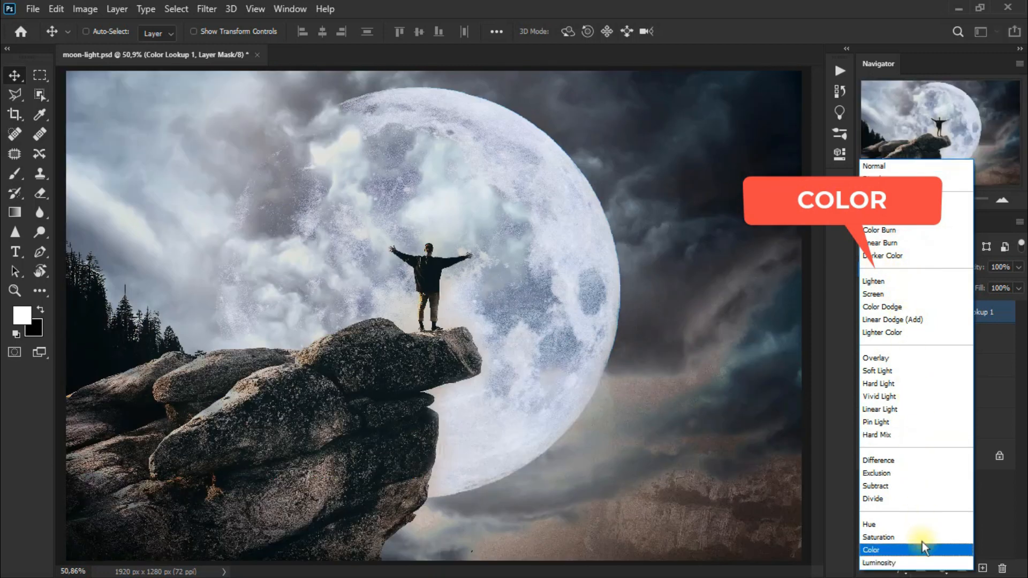
click(921, 547)
click(868, 313)
click(869, 313)
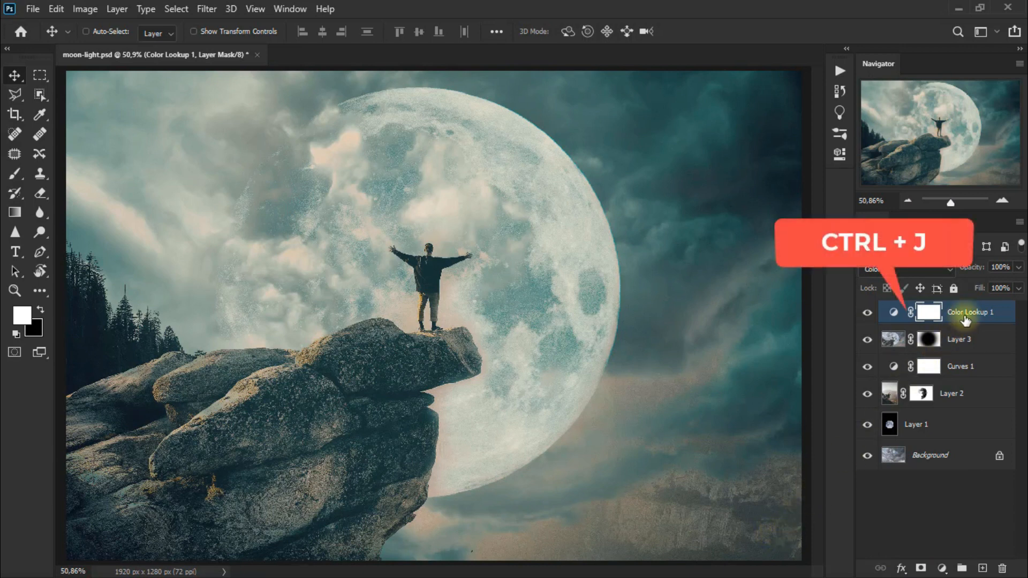
- Duplicate the Color Lookup layer and set the copy's blend mode to Soft Light
key(ctrl+j)
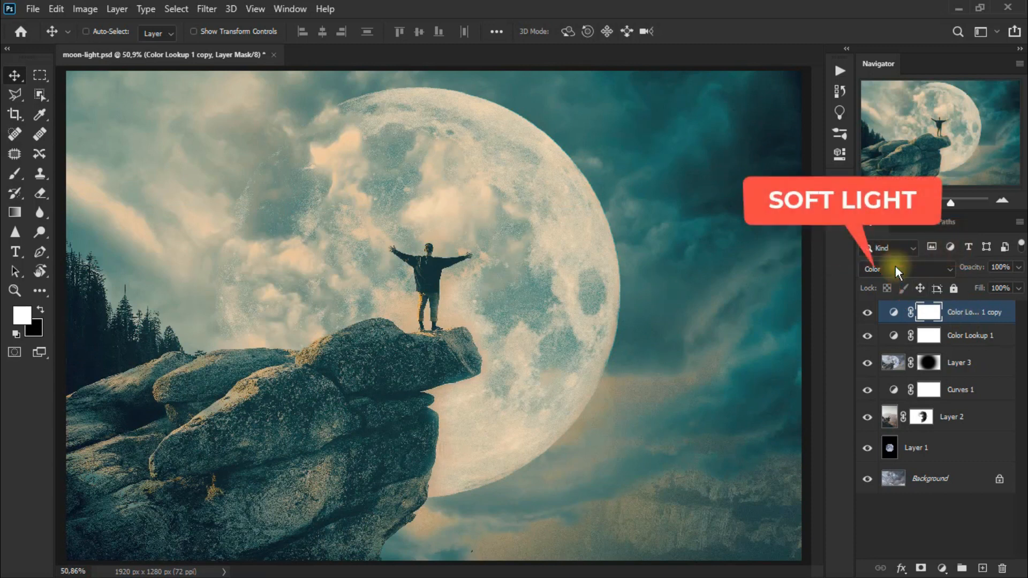
click(896, 268)
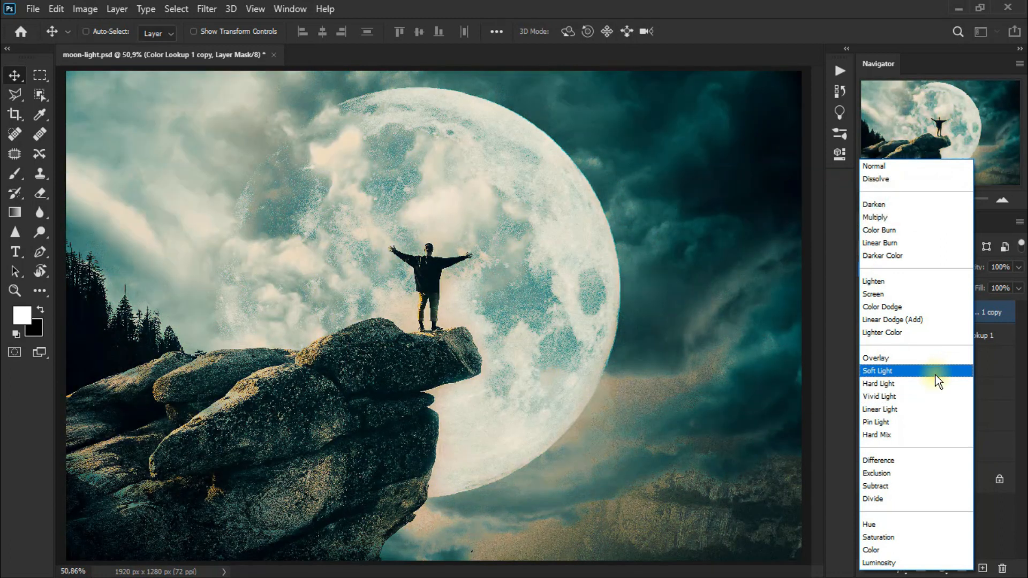
click(936, 375)
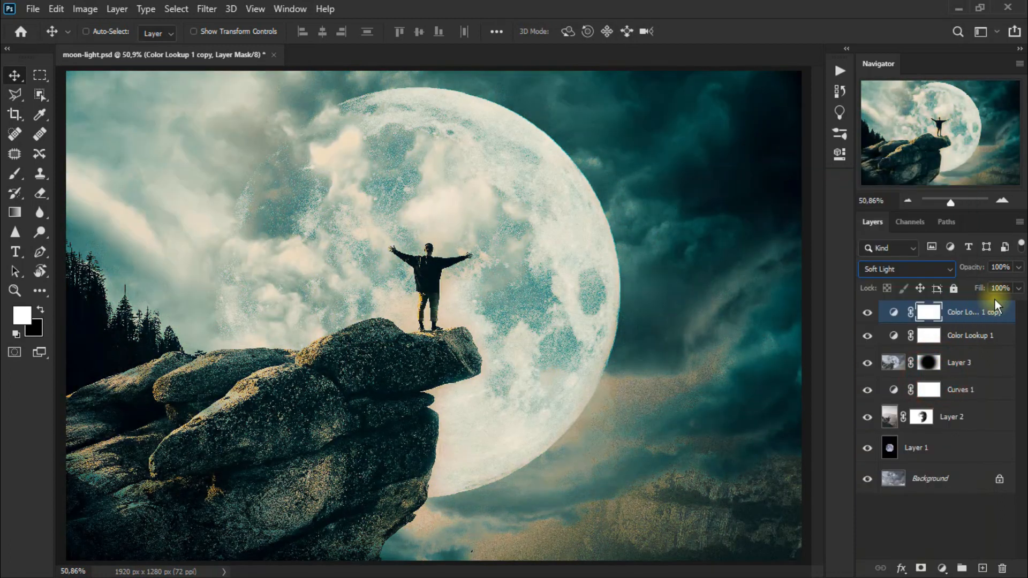
- Reduce the Color Lookup copy's opacity to 46% and compare the image with and without it
drag(1018, 269, 986, 288)
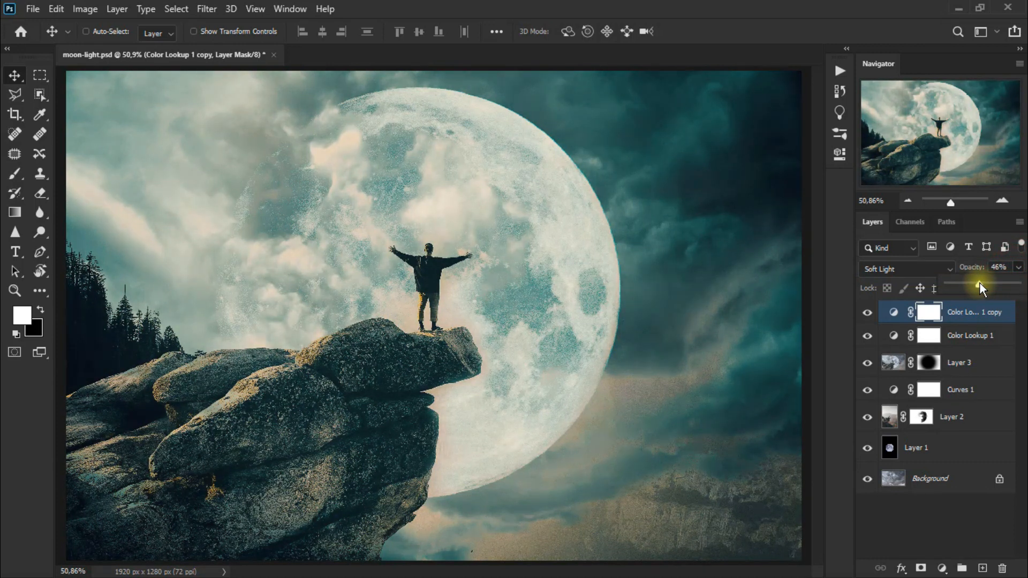
click(868, 314)
click(868, 314)
click(867, 314)
click(868, 315)
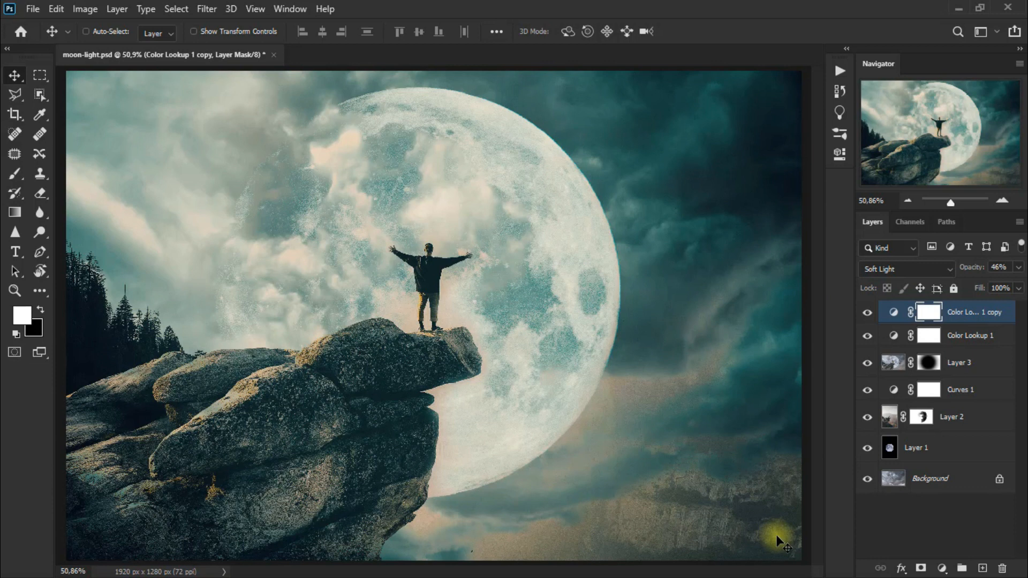
- Add a Photo Filter adjustment layer above the Color Lookup copy using Cooling Filter (82) at 37% density
click(942, 568)
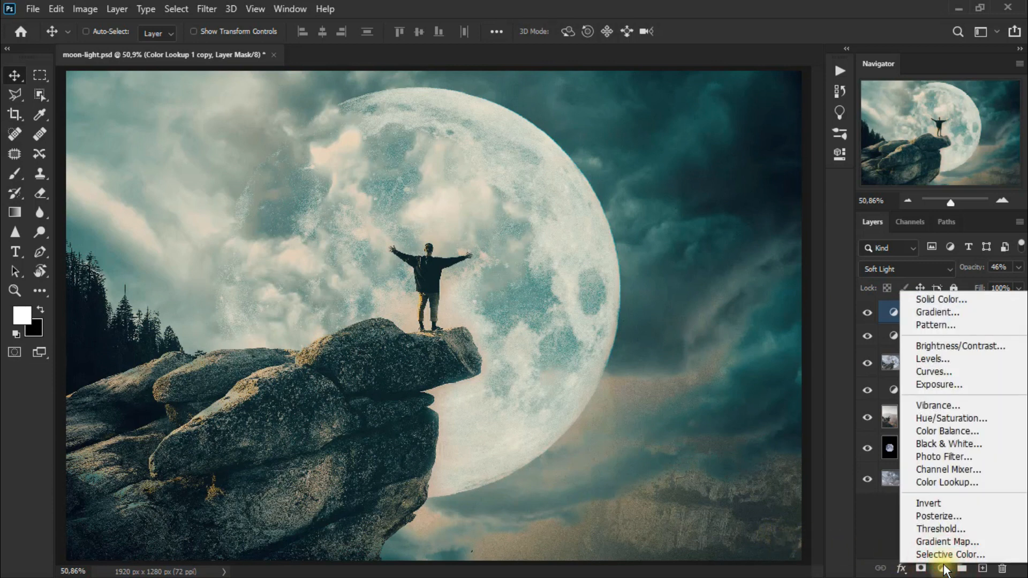
click(976, 458)
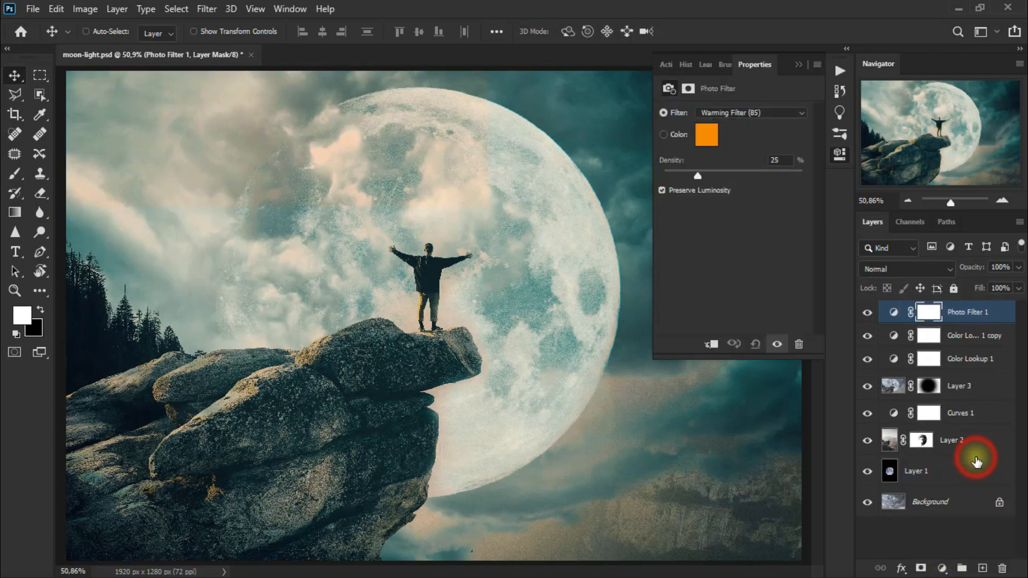
click(756, 110)
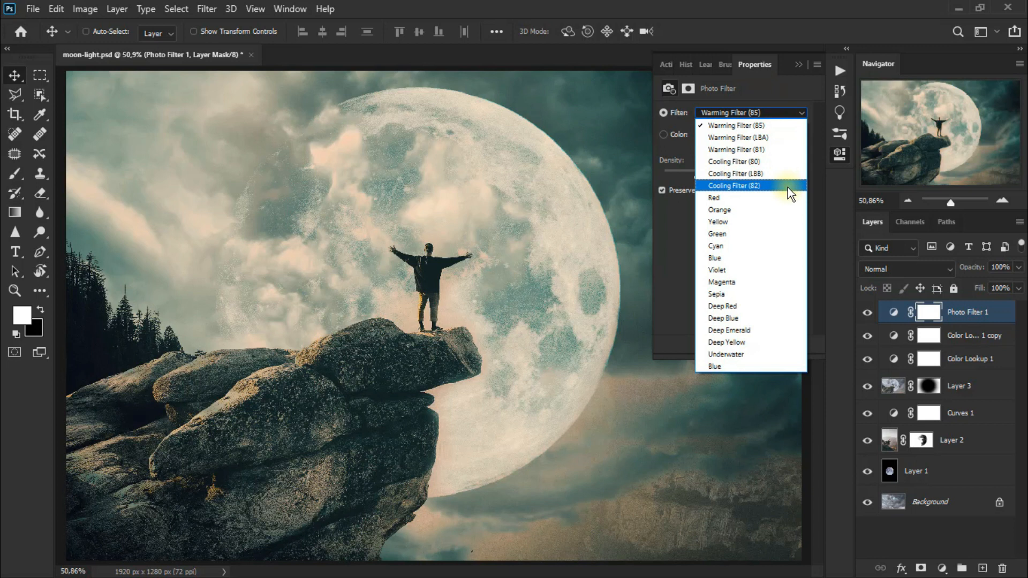
click(789, 187)
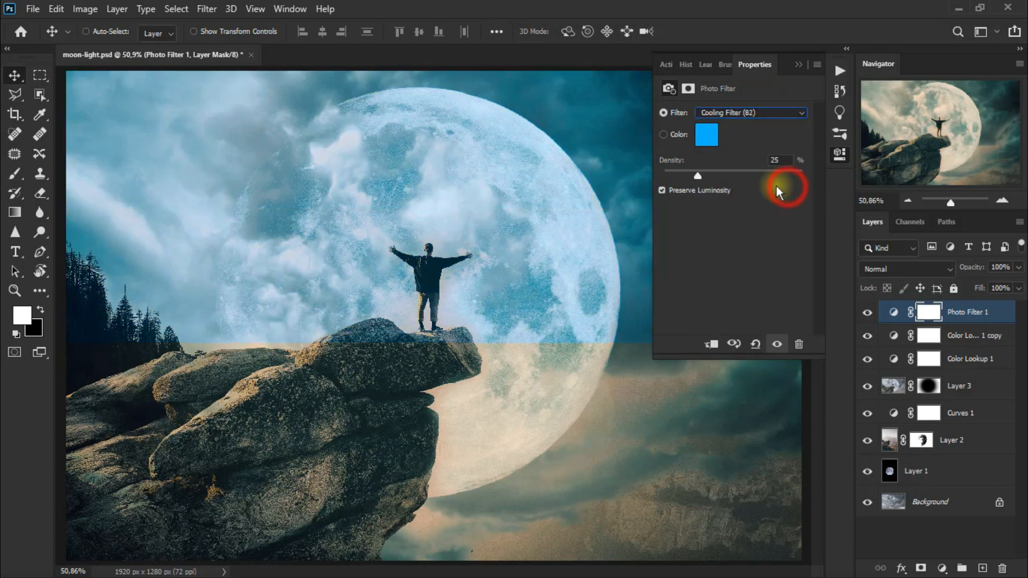
drag(696, 176, 702, 176)
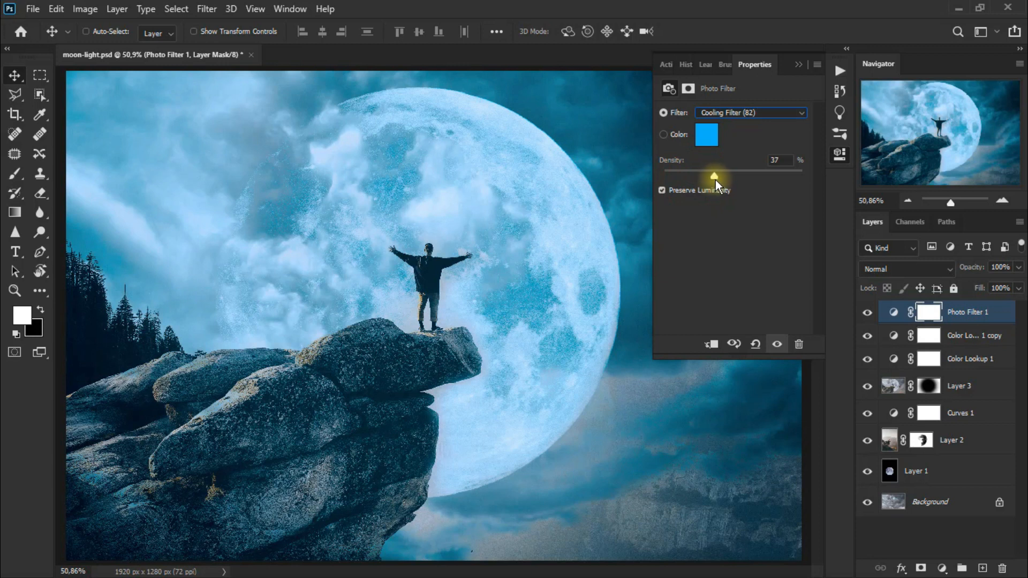
click(802, 68)
- Set the cooling Photo Filter layer's blend mode to Color and compare the image with and without it
click(884, 274)
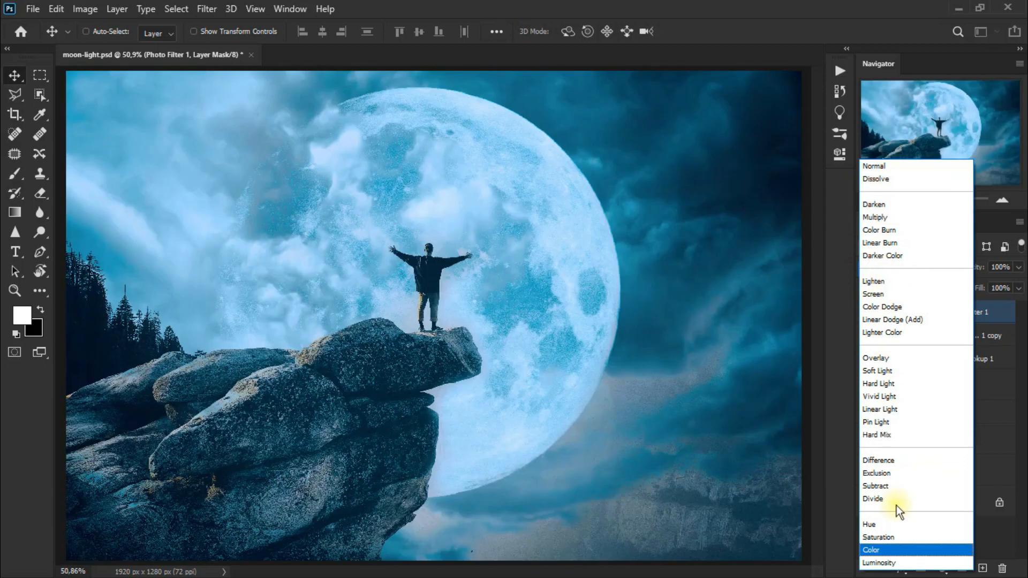
click(889, 550)
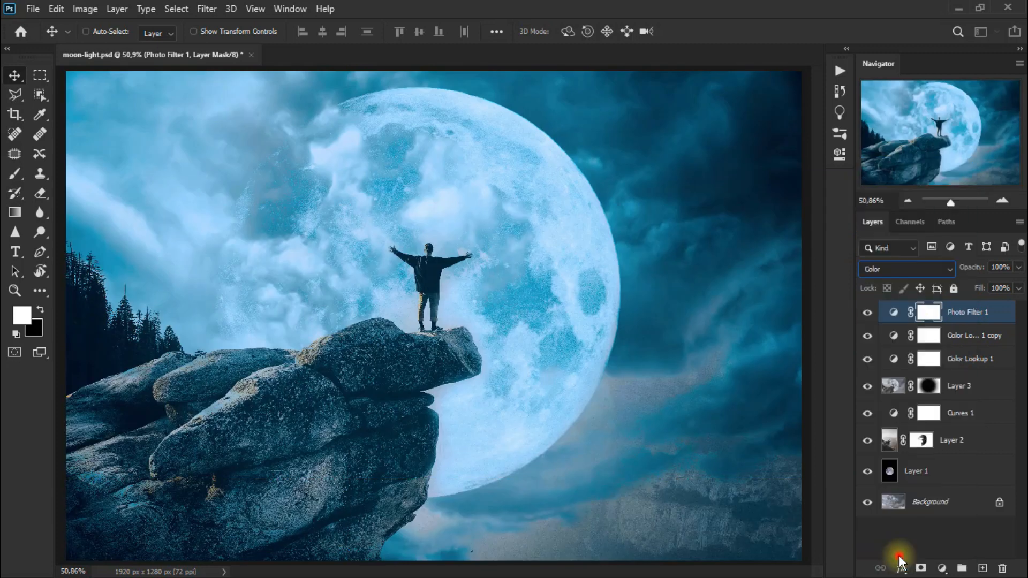
click(868, 312)
click(868, 312)
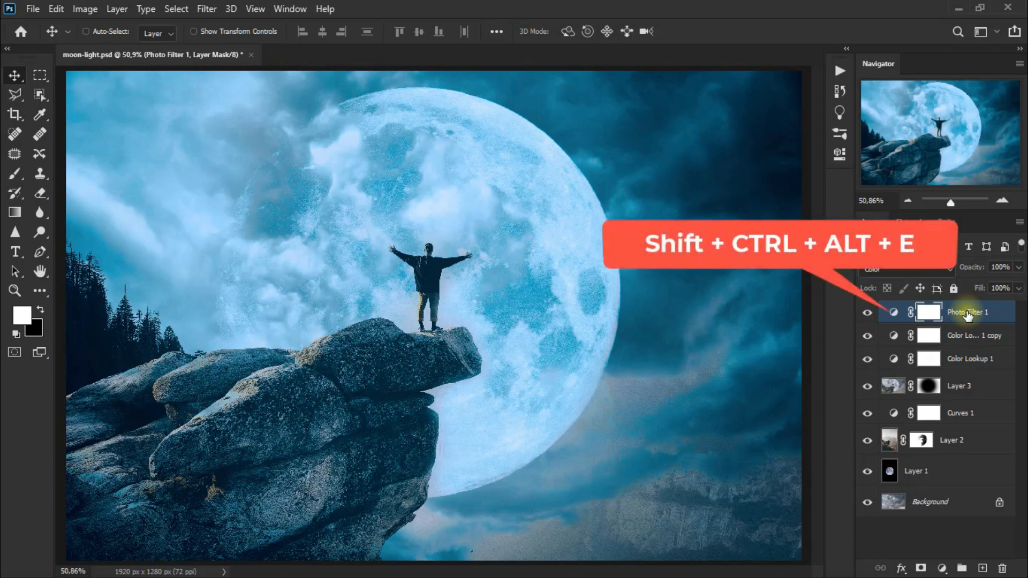
- Stamp all visible layers into a new top layer and apply Surface Blur with a 16-pixel radius and a threshold of 96 levels
key(ctrl+shift+alt+e)
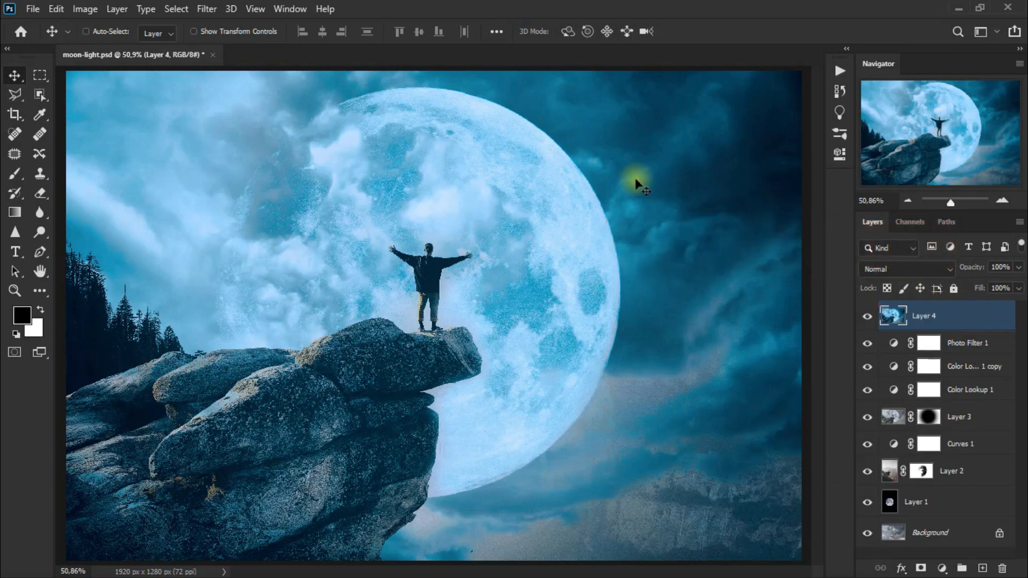
click(207, 9)
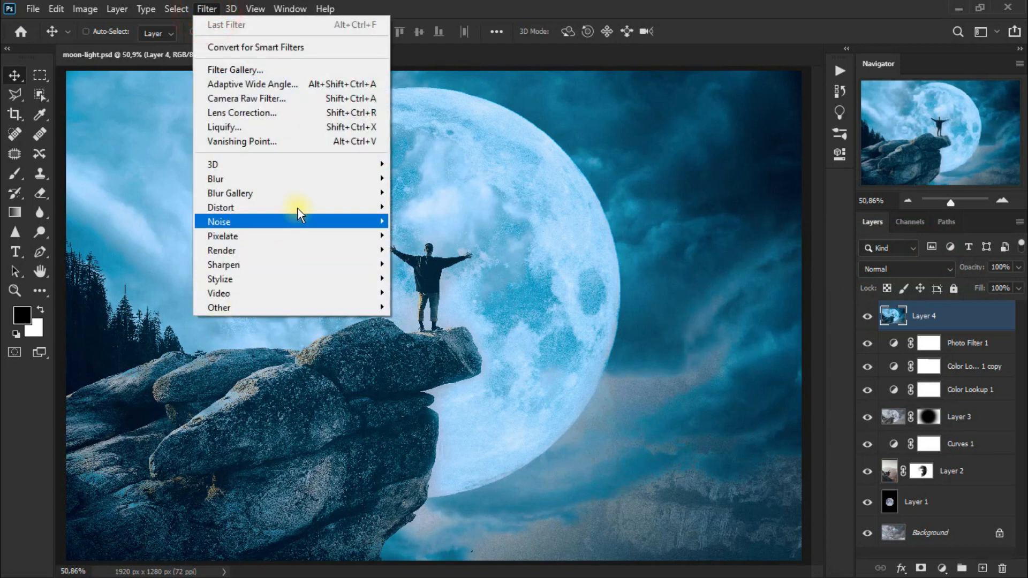
mouse_move(309, 178)
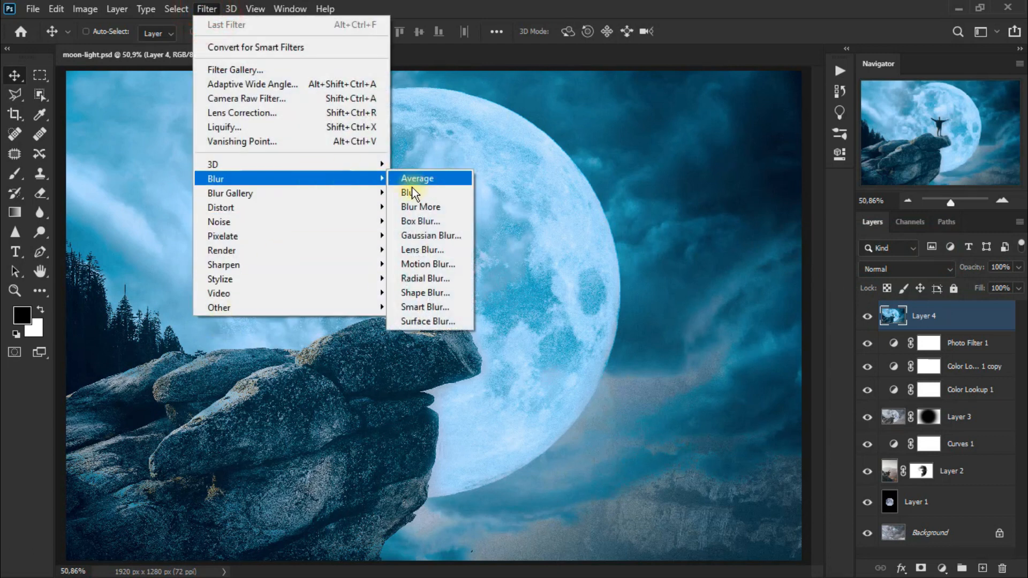
click(463, 319)
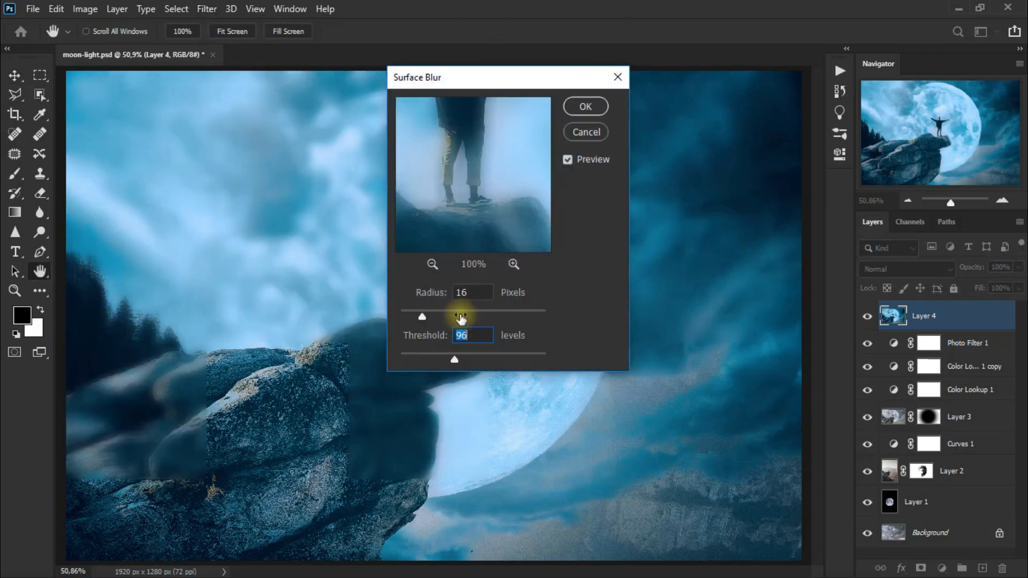
click(433, 265)
click(433, 264)
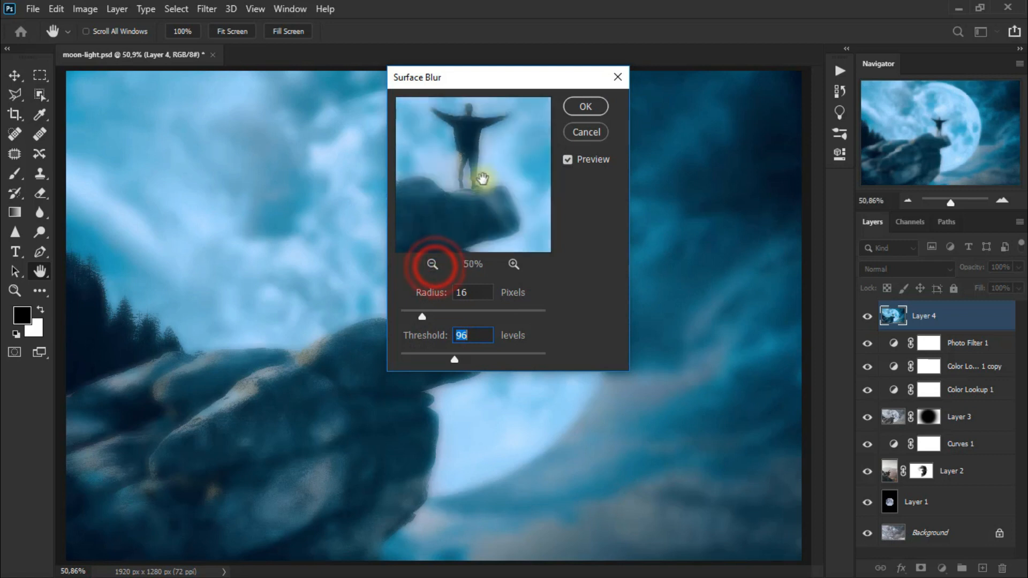
click(487, 167)
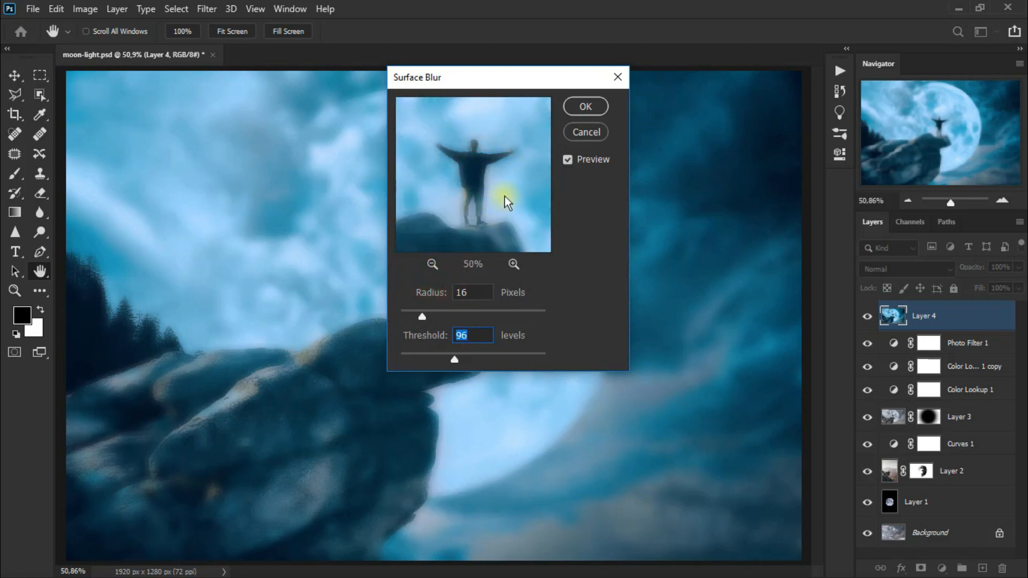
click(587, 107)
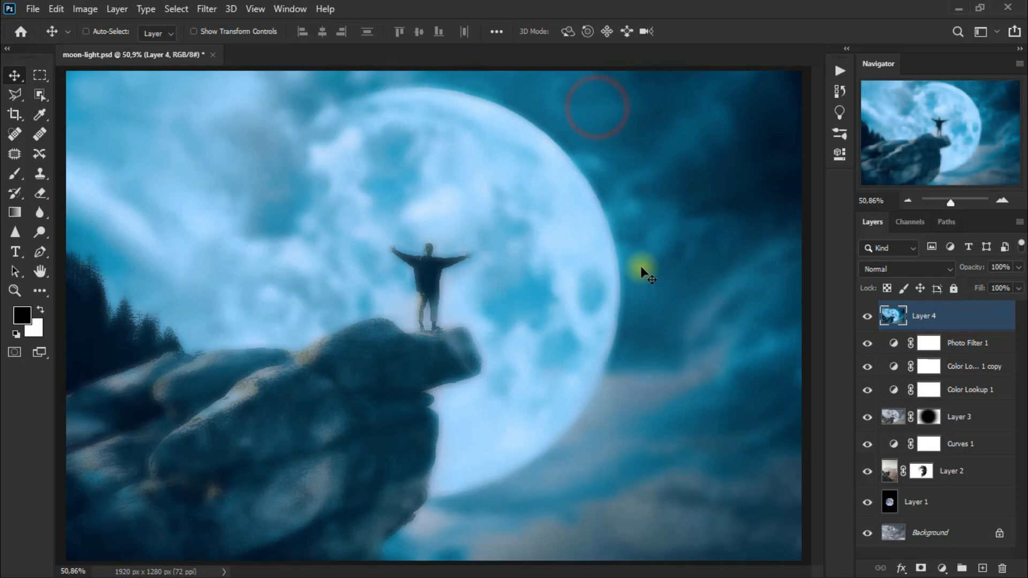
- Set the surface-blurred layer's blend mode to Overlay and compare the image with and without it
click(905, 269)
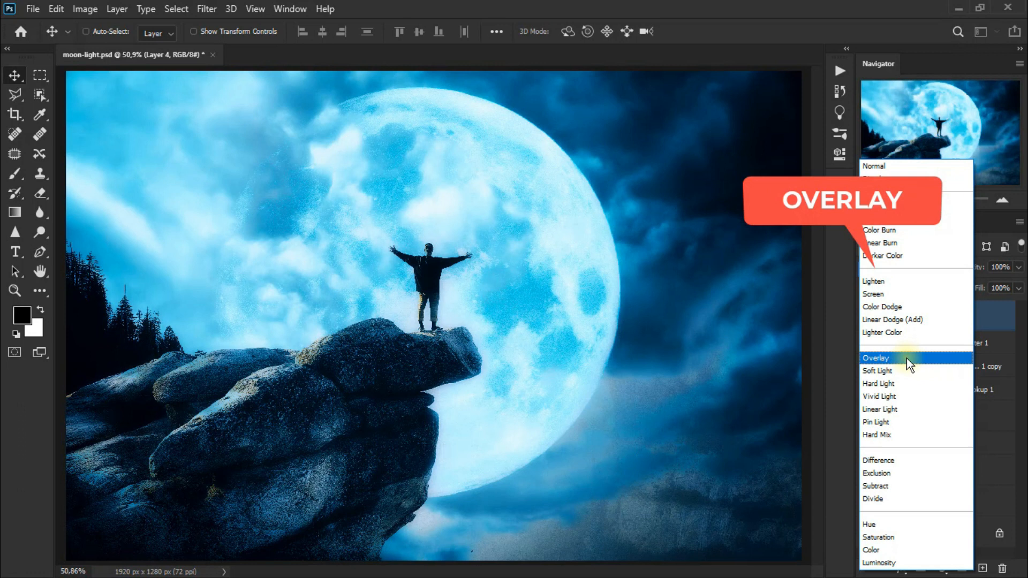
click(906, 358)
click(868, 316)
click(868, 316)
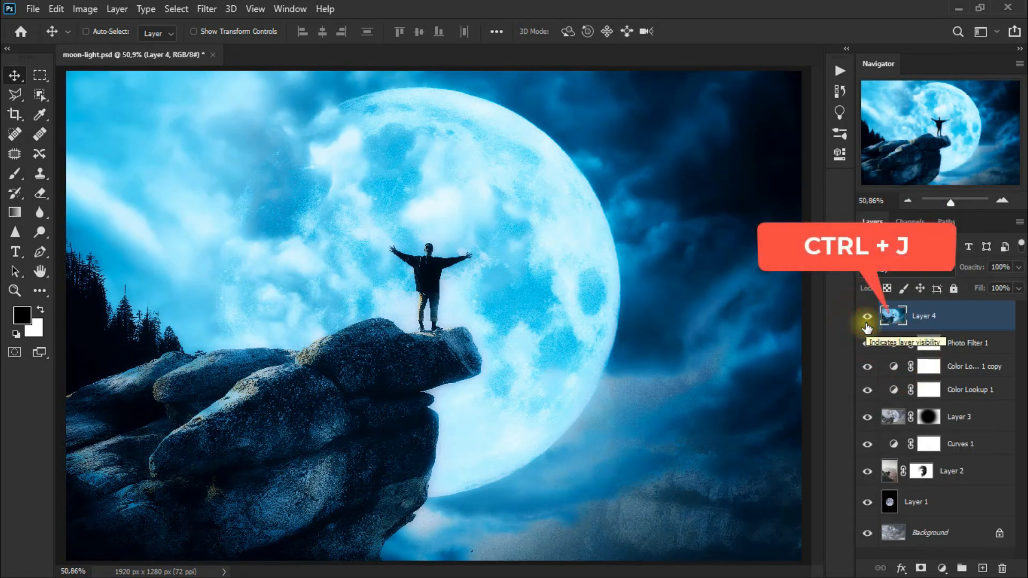
- Duplicate the blurred Overlay layer, set the copy's blend mode to Color and check its effect on the image
key(ctrl+j)
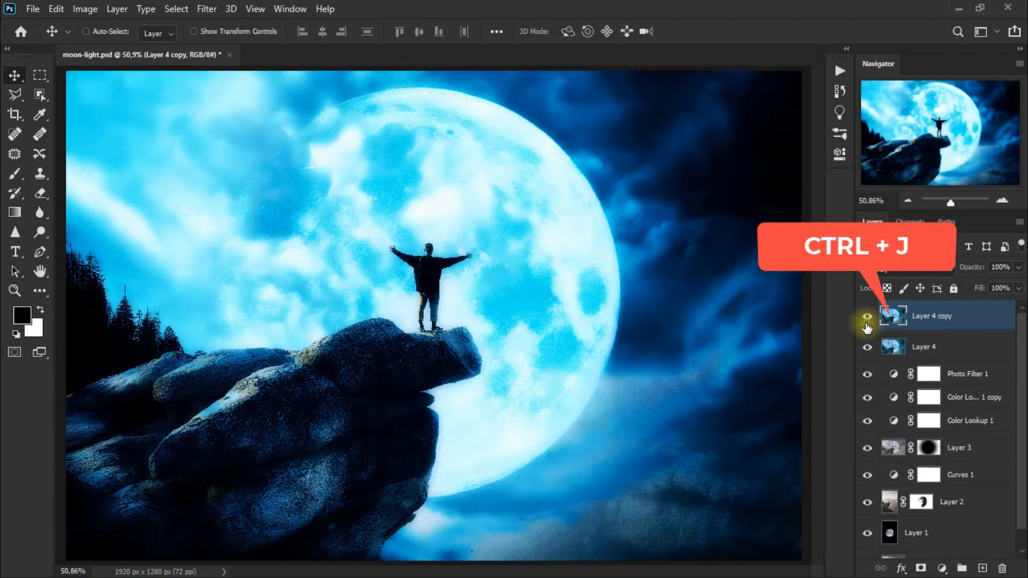
click(895, 269)
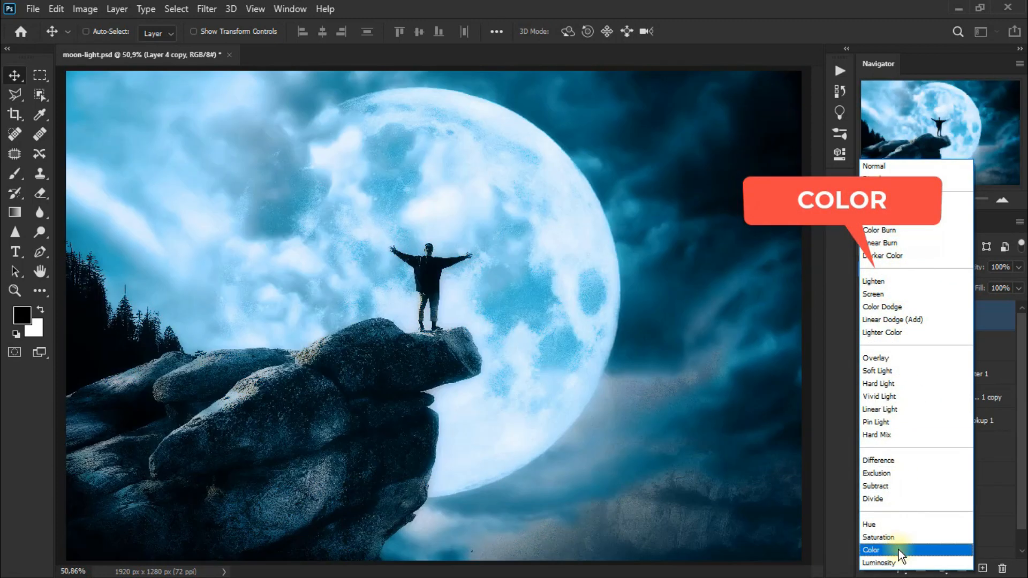
click(899, 551)
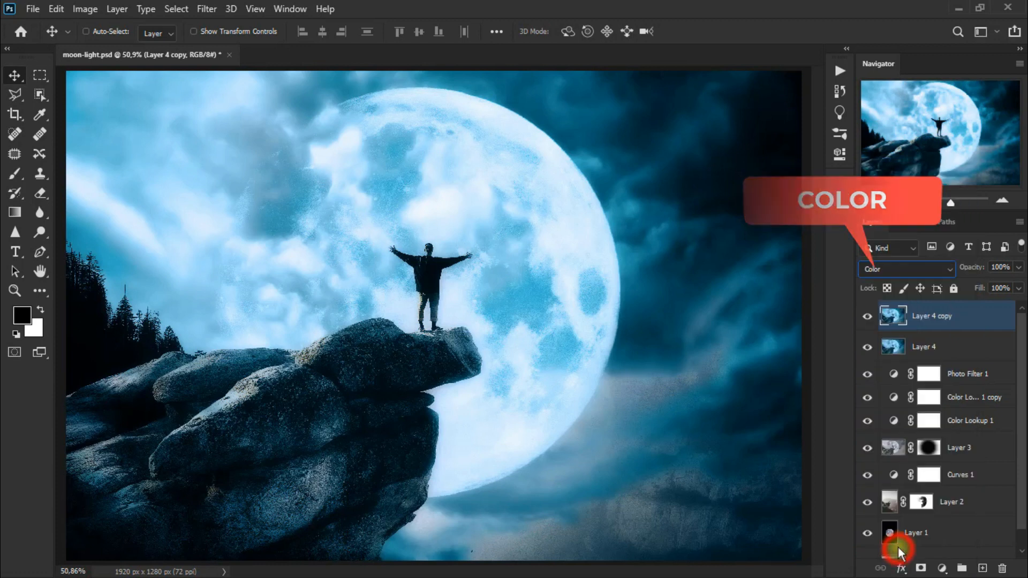
click(868, 316)
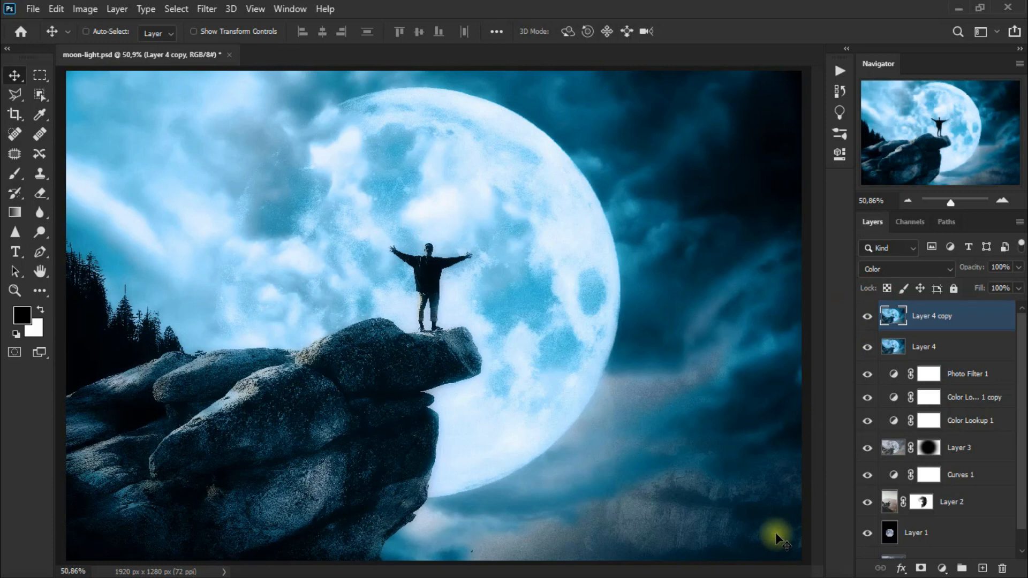
- Add a second Photo Filter adjustment layer on top using the Cyan filter at 100% density
click(943, 569)
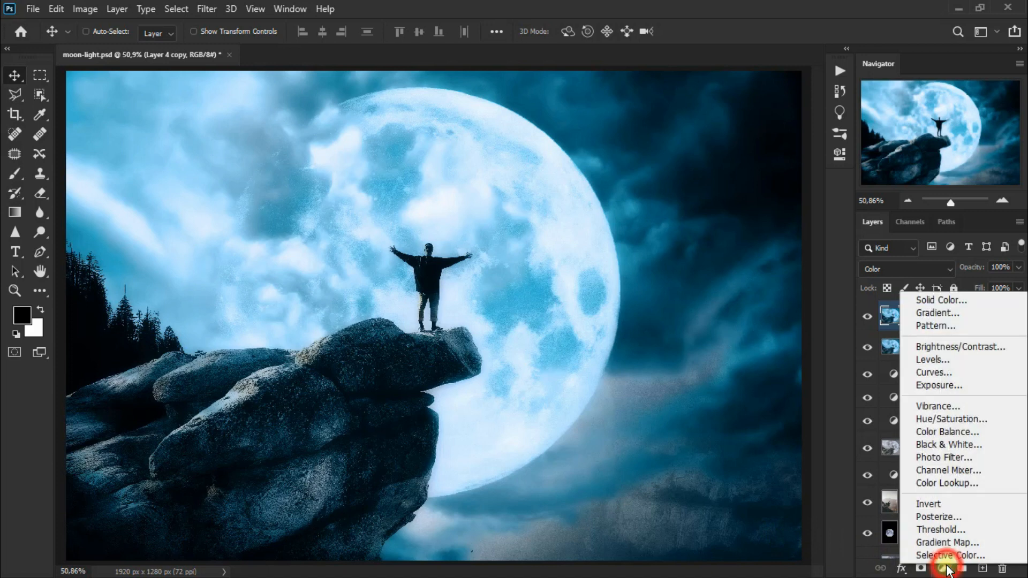
click(979, 456)
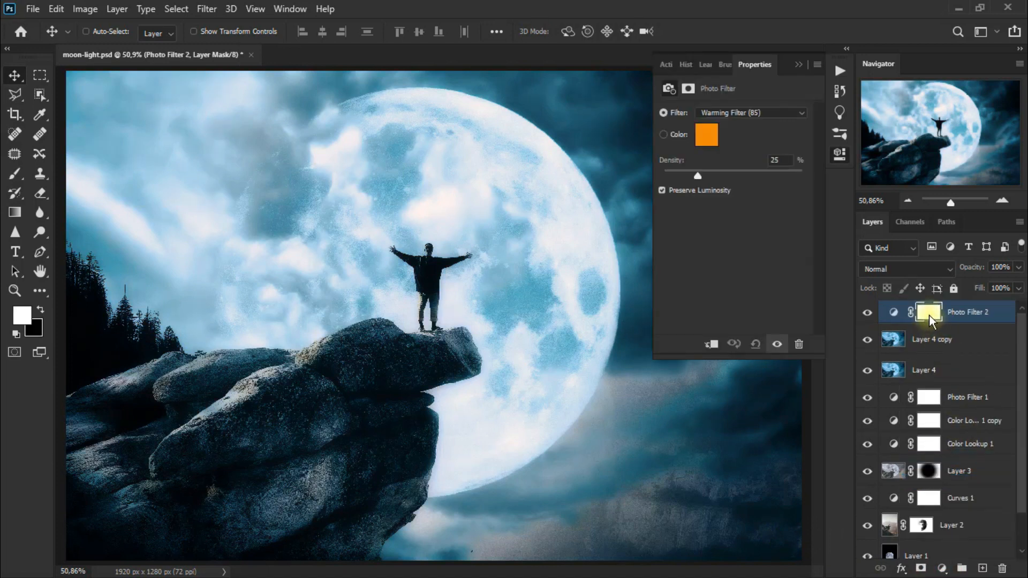
click(757, 112)
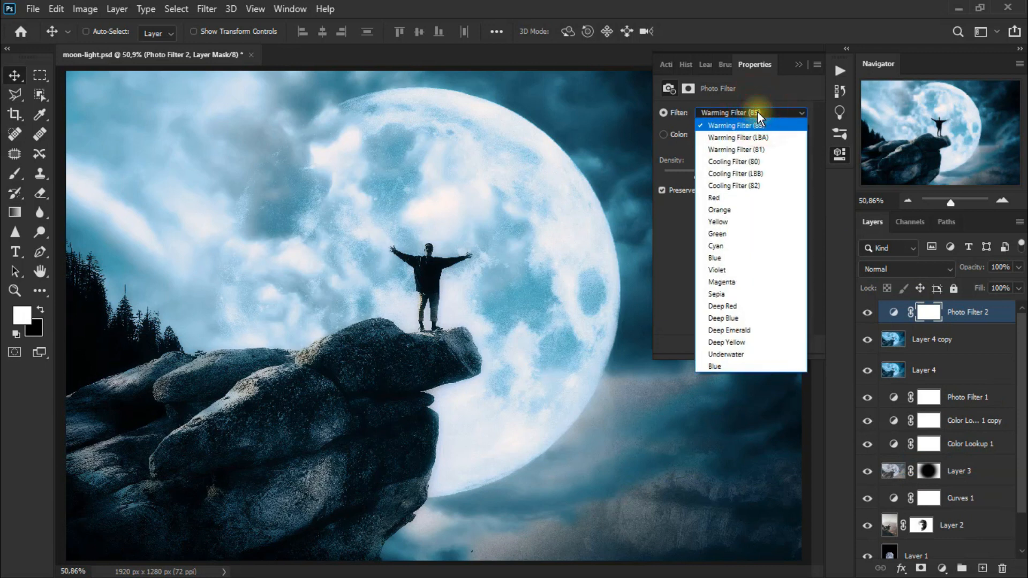
click(764, 247)
drag(699, 175, 830, 204)
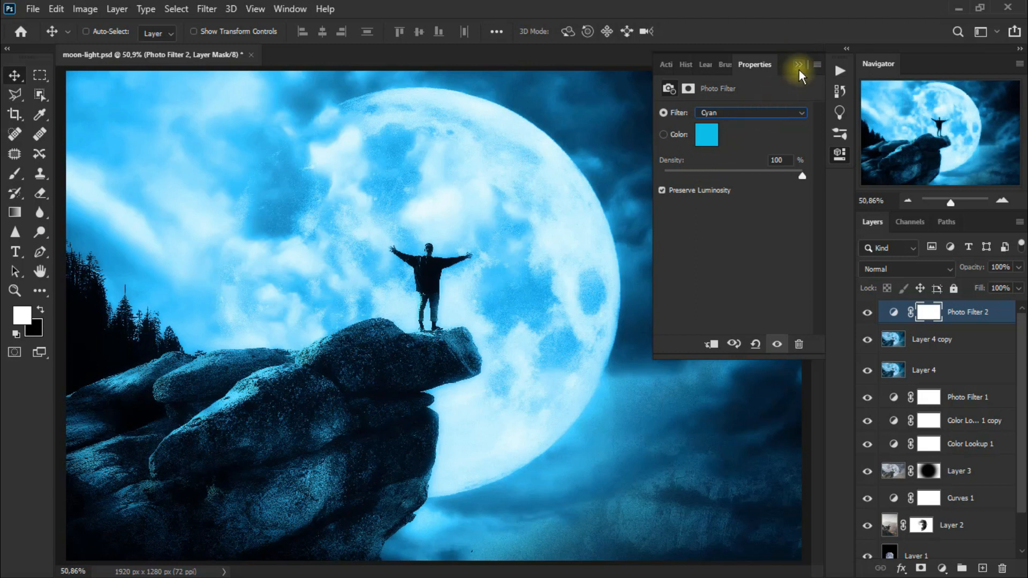
click(798, 67)
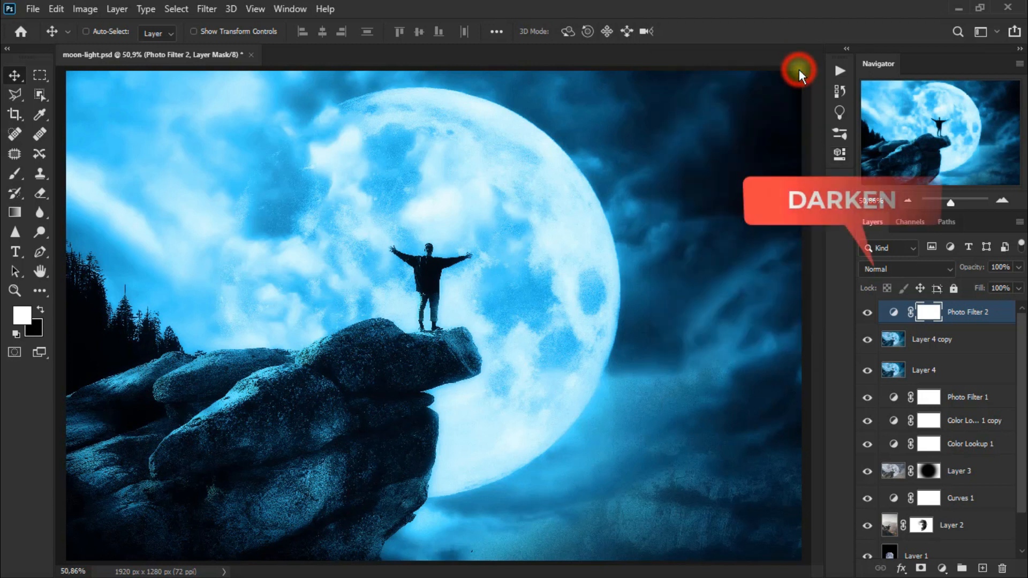
- Set the cyan Photo Filter layer's blend mode to Darken and compare the image with and without it
click(898, 274)
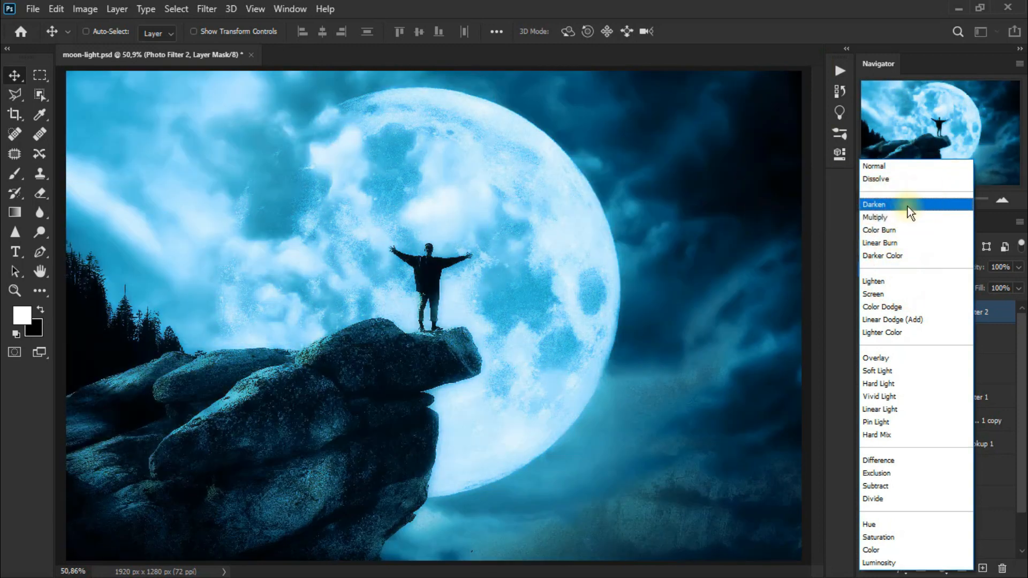
click(908, 207)
click(870, 316)
click(868, 315)
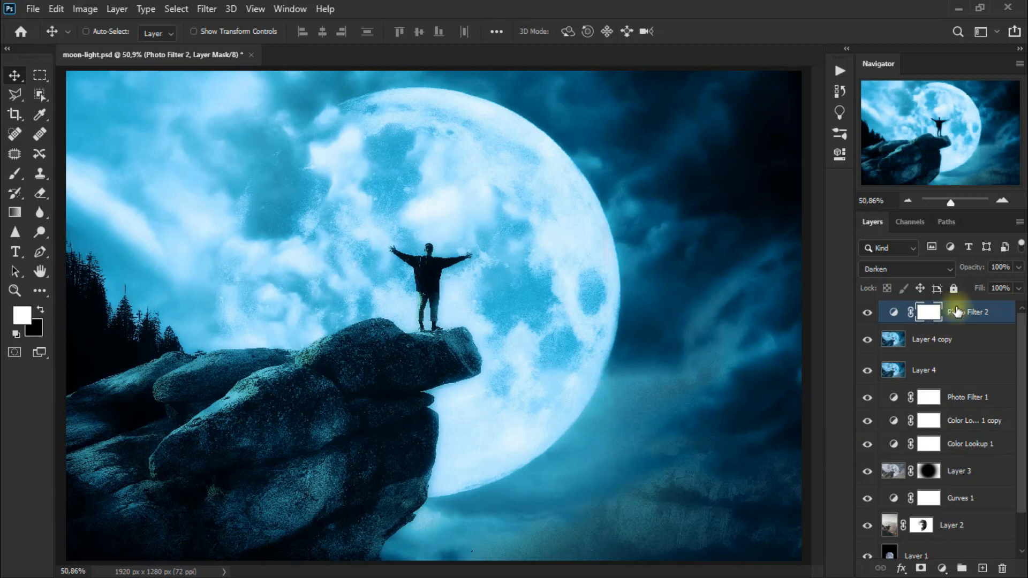
- Stamp all visible layers into a new top layer and soften the man, the cliff and the moon using the Blur Tool with a 500 px brush
key(ctrl+shift+alt+e)
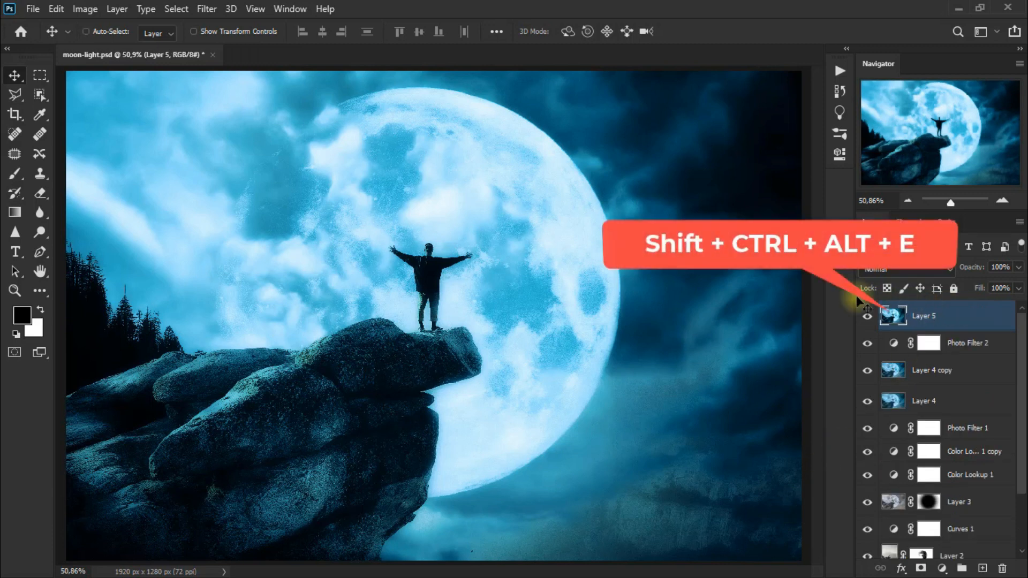
click(40, 214)
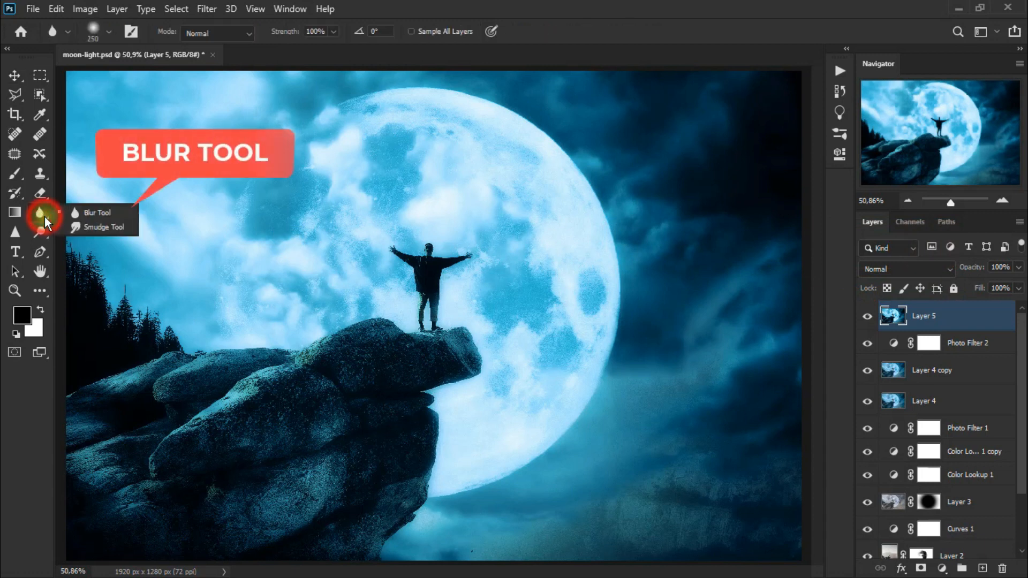
click(121, 214)
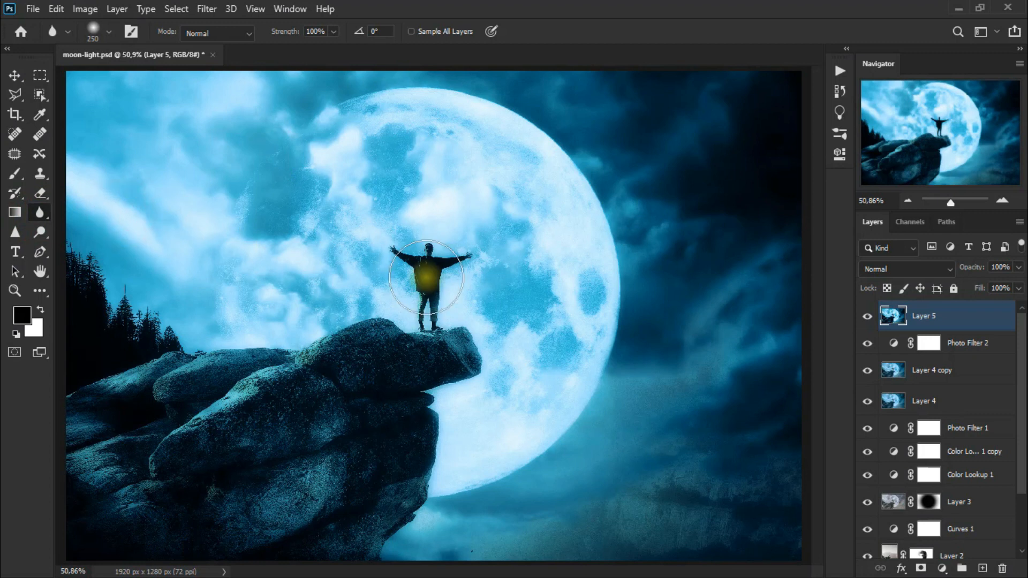
key(bracketright)
key(bracketright)
key(bracketright)
click(426, 275)
click(406, 328)
click(403, 375)
click(349, 370)
click(325, 369)
click(319, 285)
click(316, 252)
click(358, 211)
click(391, 181)
click(411, 161)
click(434, 159)
click(469, 174)
click(479, 192)
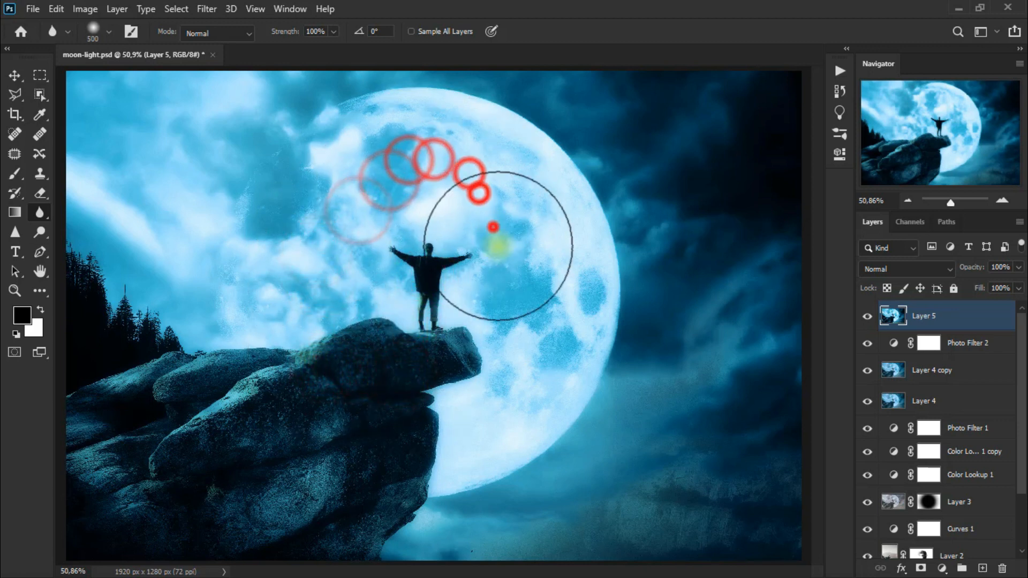
click(461, 407)
click(470, 412)
click(523, 385)
click(560, 308)
click(532, 272)
click(521, 194)
click(420, 175)
click(372, 183)
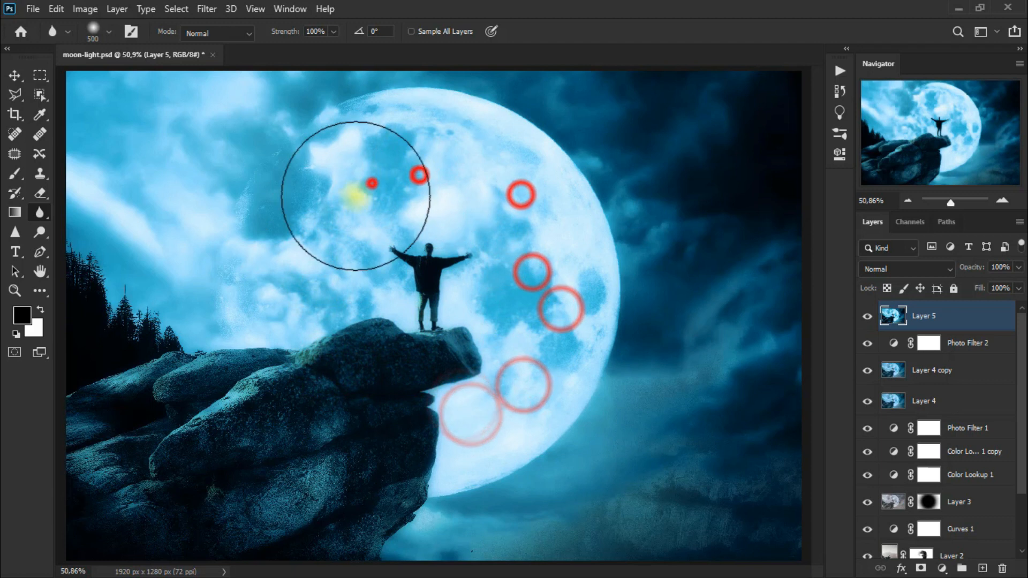
click(441, 184)
click(429, 276)
click(427, 298)
click(379, 386)
click(369, 413)
click(382, 422)
click(400, 436)
click(322, 421)
click(346, 211)
click(420, 163)
click(469, 167)
- Compare the image with and without the blurred top layer, and soften the moon's surface beside the man further
click(867, 316)
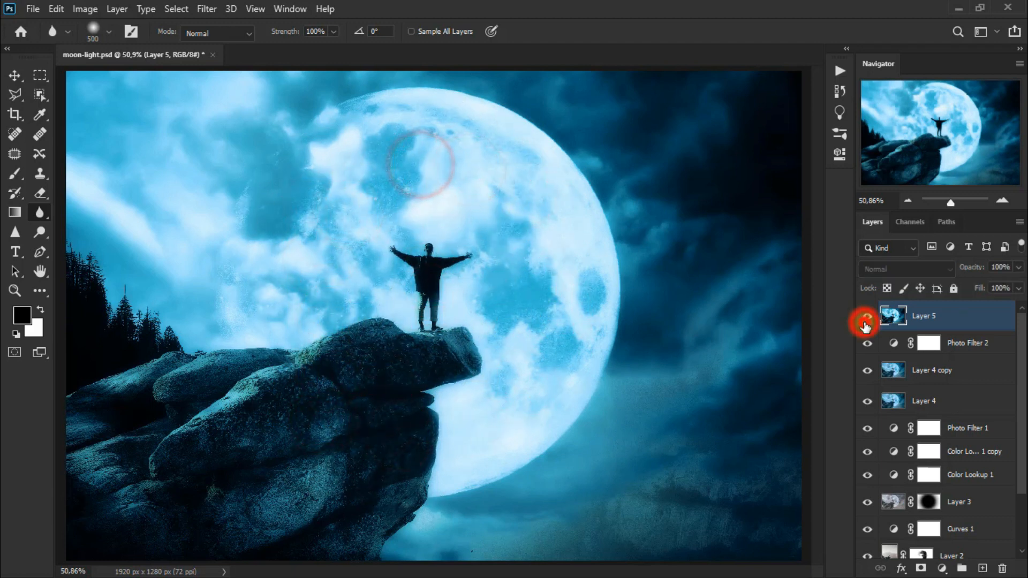
click(867, 316)
click(557, 301)
click(531, 225)
click(519, 181)
click(491, 170)
click(866, 318)
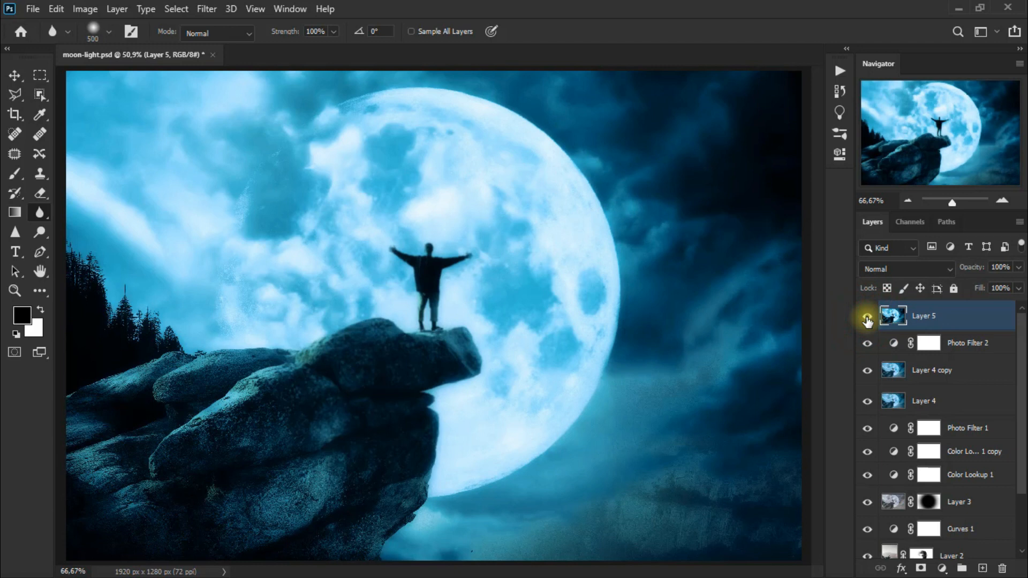
- Add a layer mask to the blurred top layer, Layer 5
key(ctrl+plus)
key(ctrl+plus)
drag(820, 336, 824, 311)
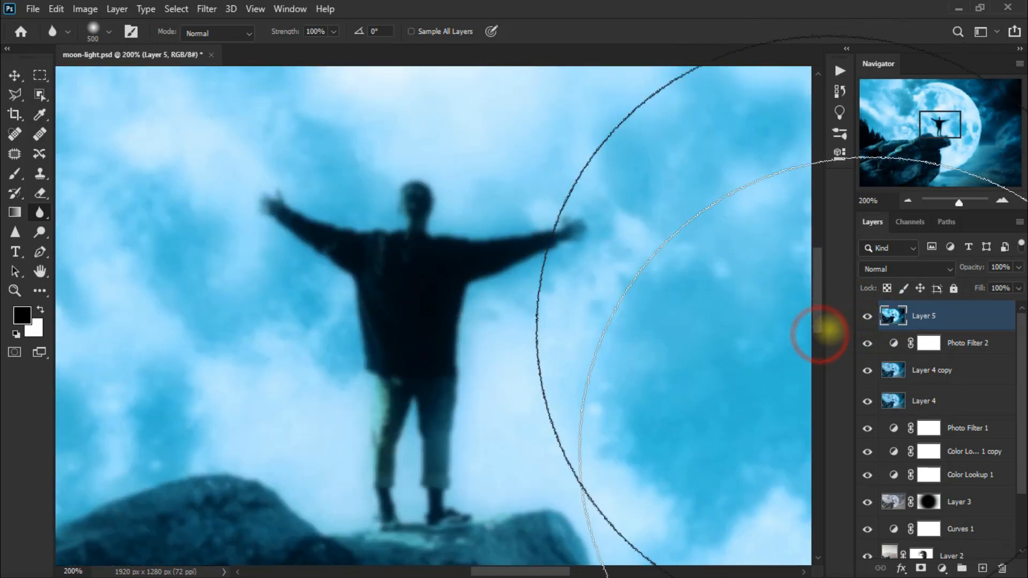
click(921, 569)
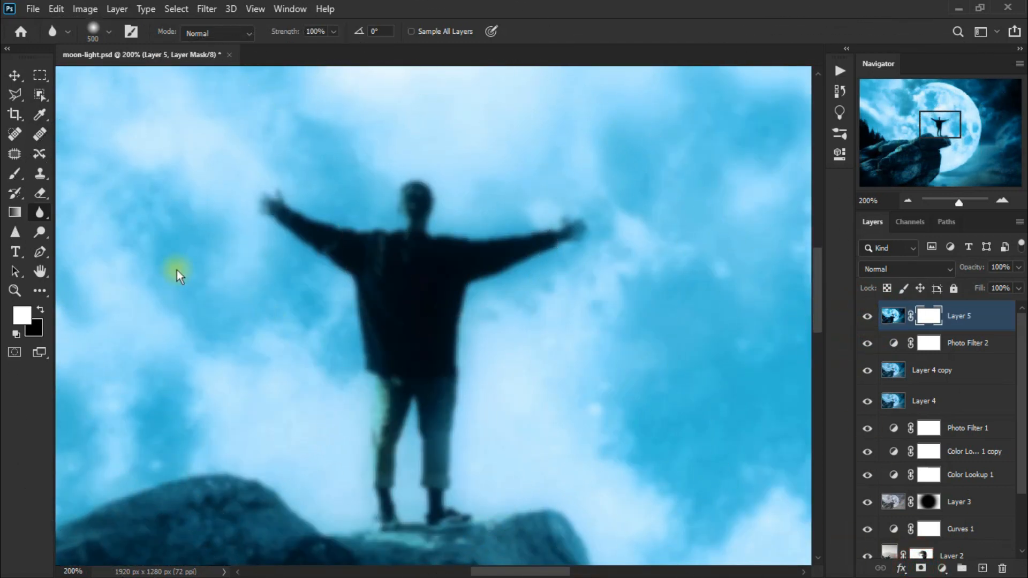
- Set up the Eraser Tool with a soft round brush at 26 px for working on the Layer 5 mask
right_click(49, 195)
click(94, 191)
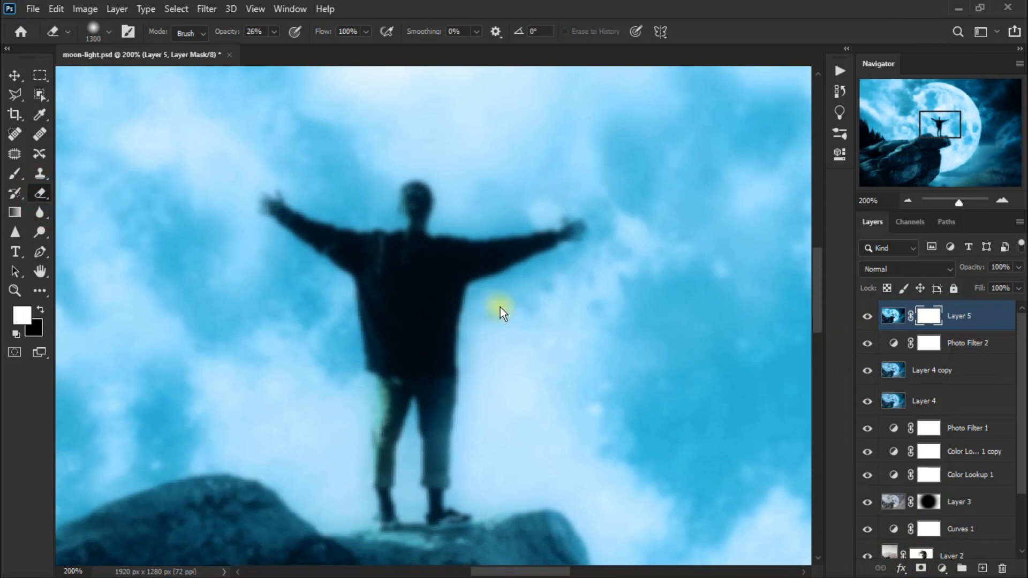
right_click(448, 140)
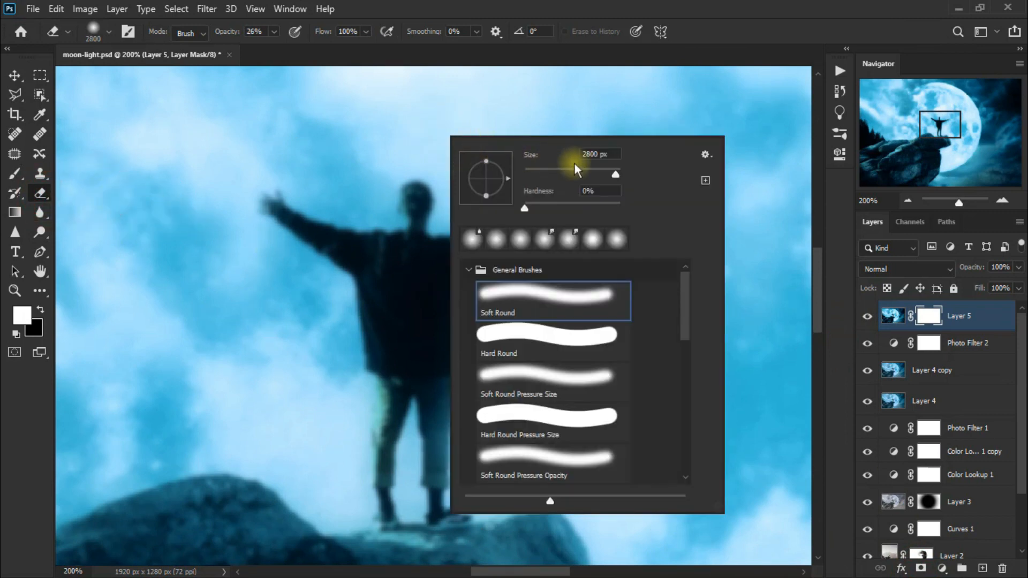
drag(615, 171, 580, 181)
click(723, 5)
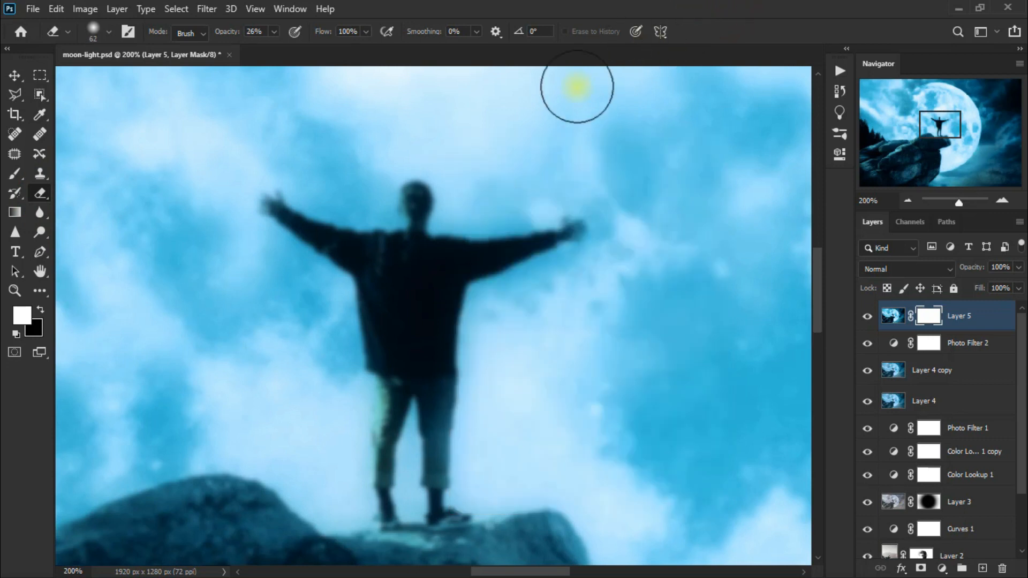
right_click(404, 212)
drag(510, 237, 505, 230)
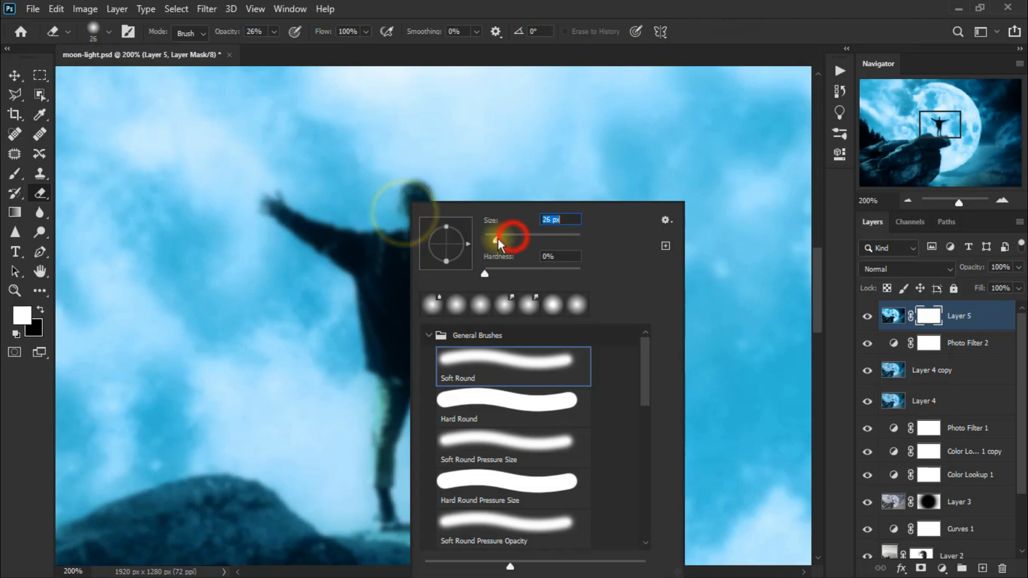
click(578, 6)
- Erase the blur from the man's head, torso, arms and hands on the Layer 5 mask, and fit the whole image on screen
click(429, 308)
click(421, 267)
click(392, 250)
click(573, 231)
click(275, 205)
click(353, 252)
click(378, 266)
click(419, 223)
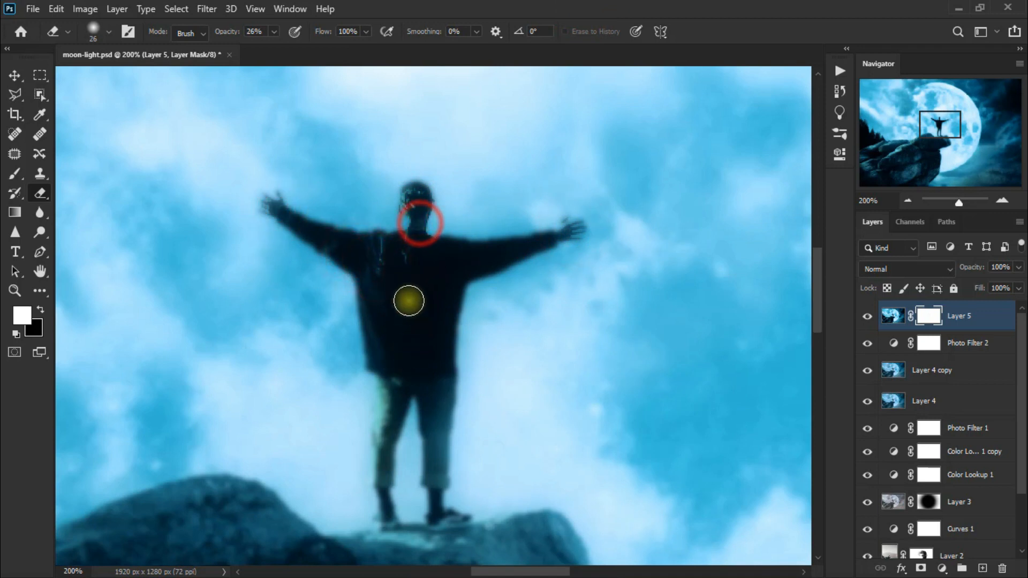
click(14, 290)
alt+click(449, 271)
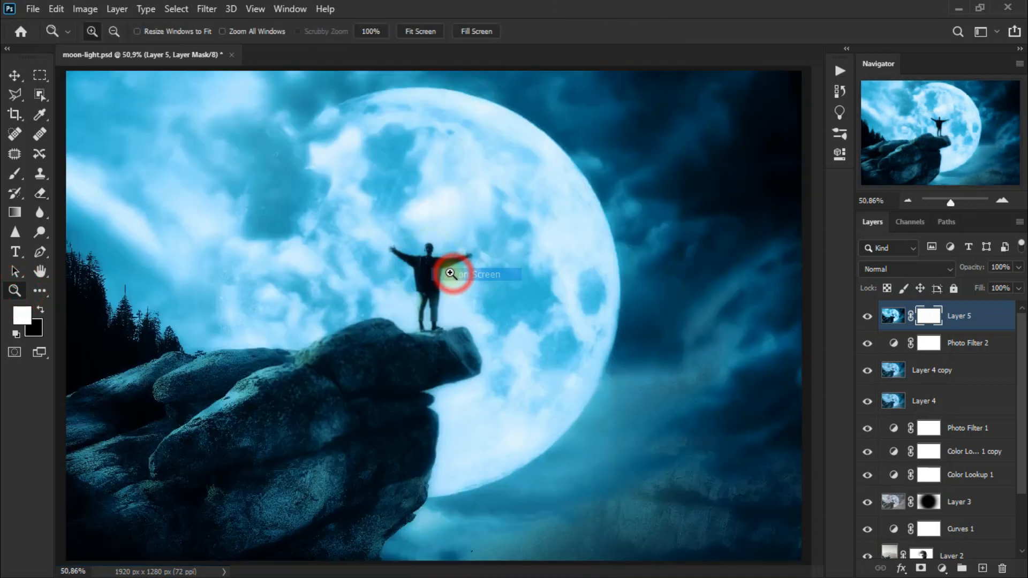
click(16, 75)
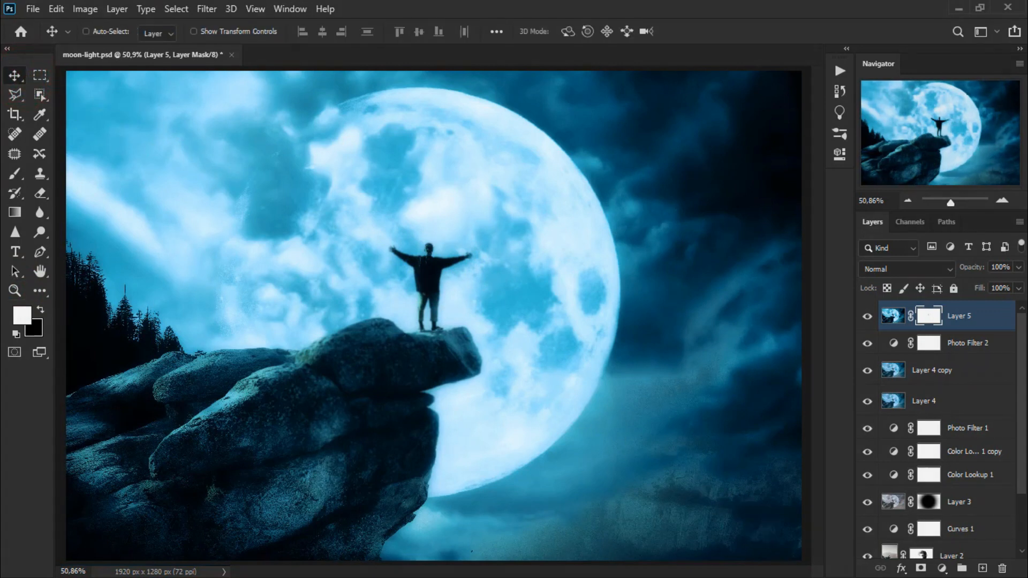